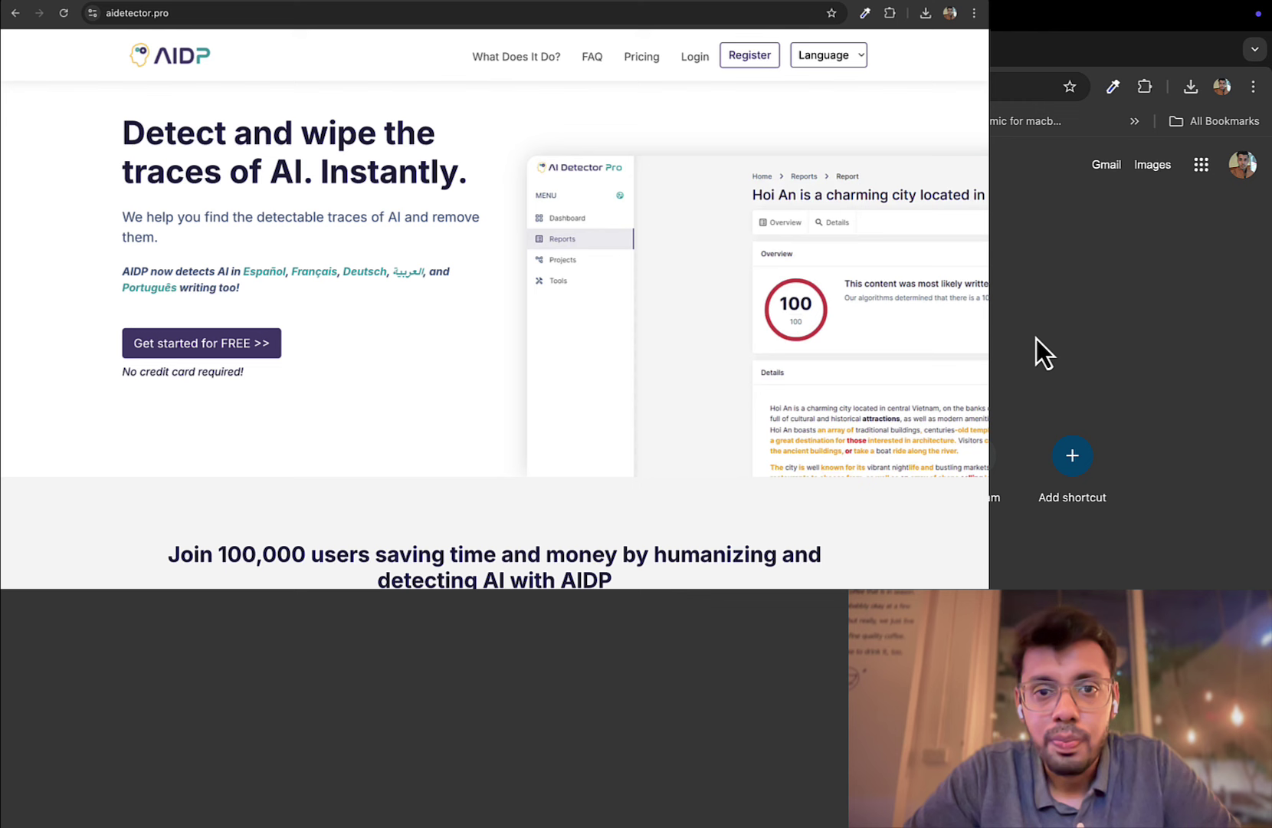
Load aidetector.pro in the blank new browser tab
left_click(1034, 86)
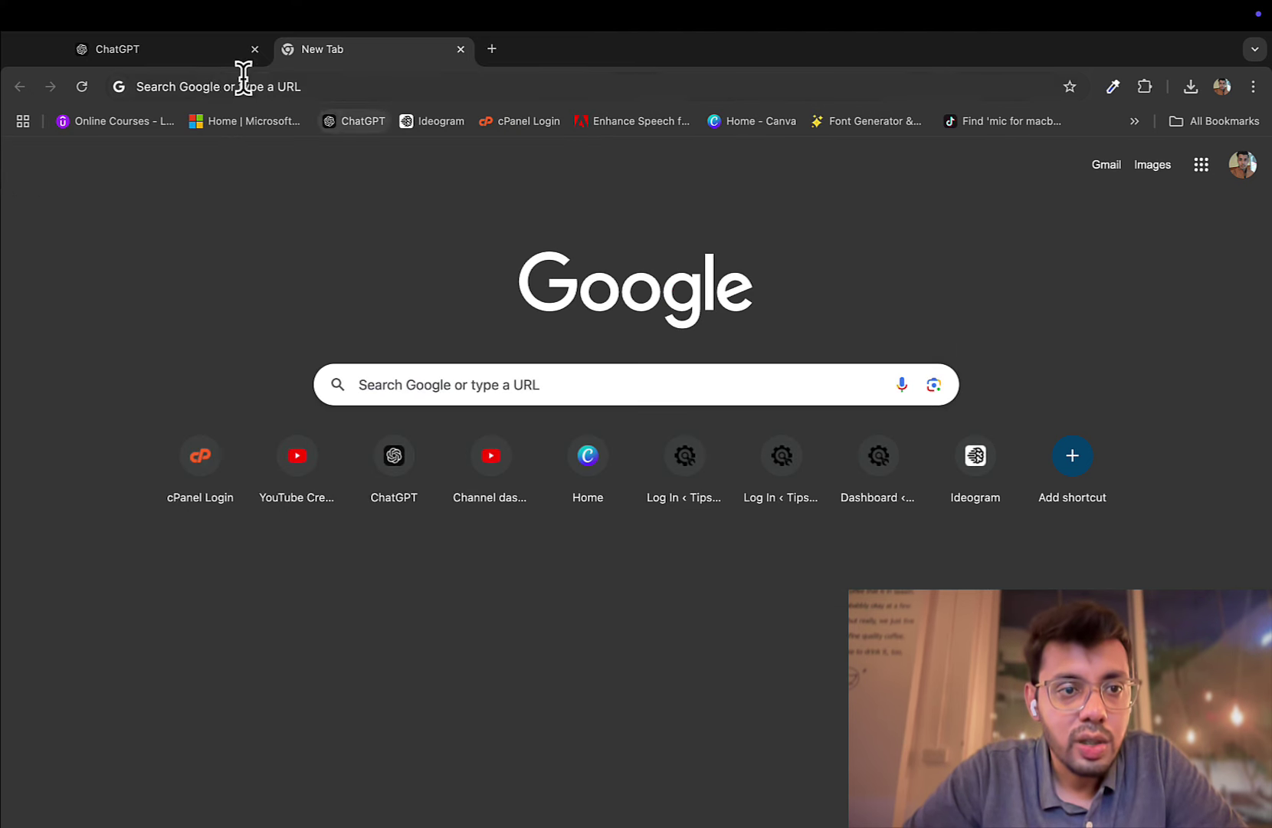
left_click(193, 56)
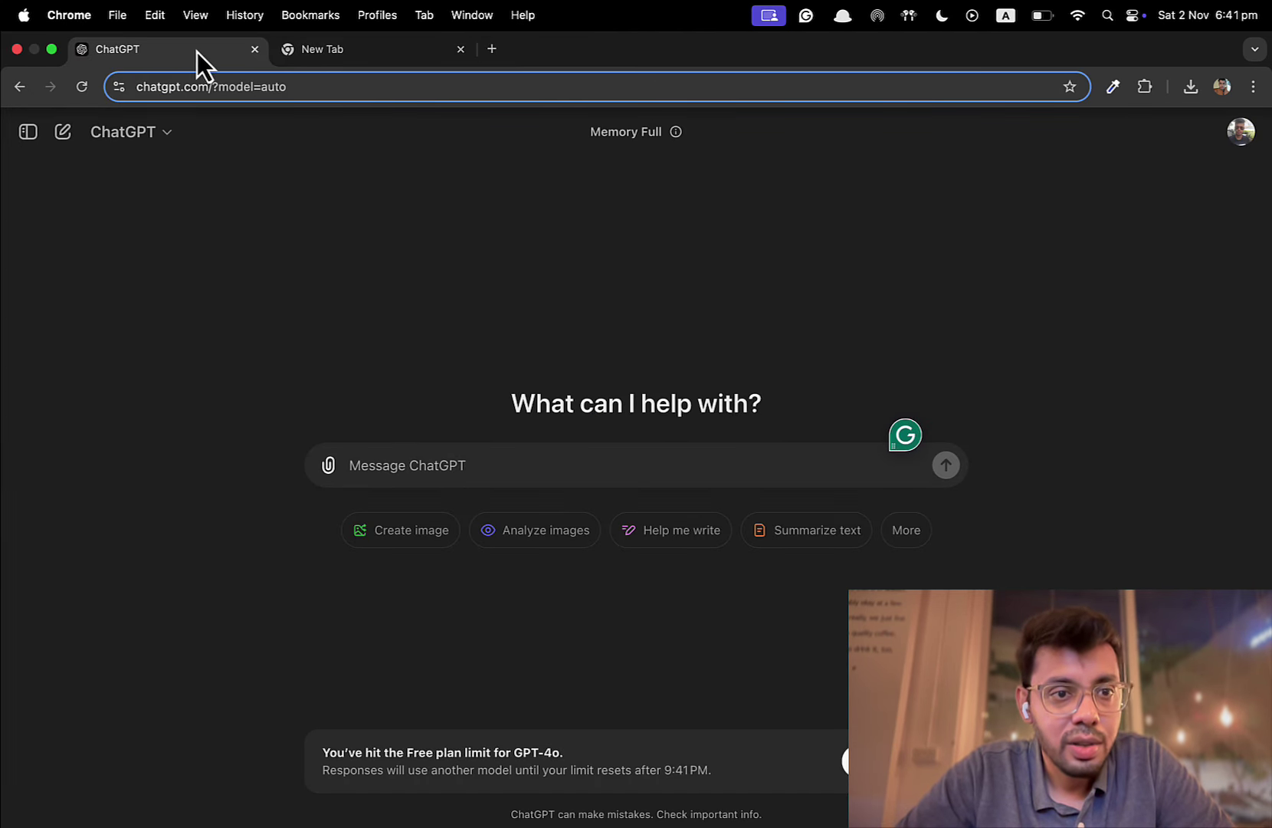
left_click(355, 55)
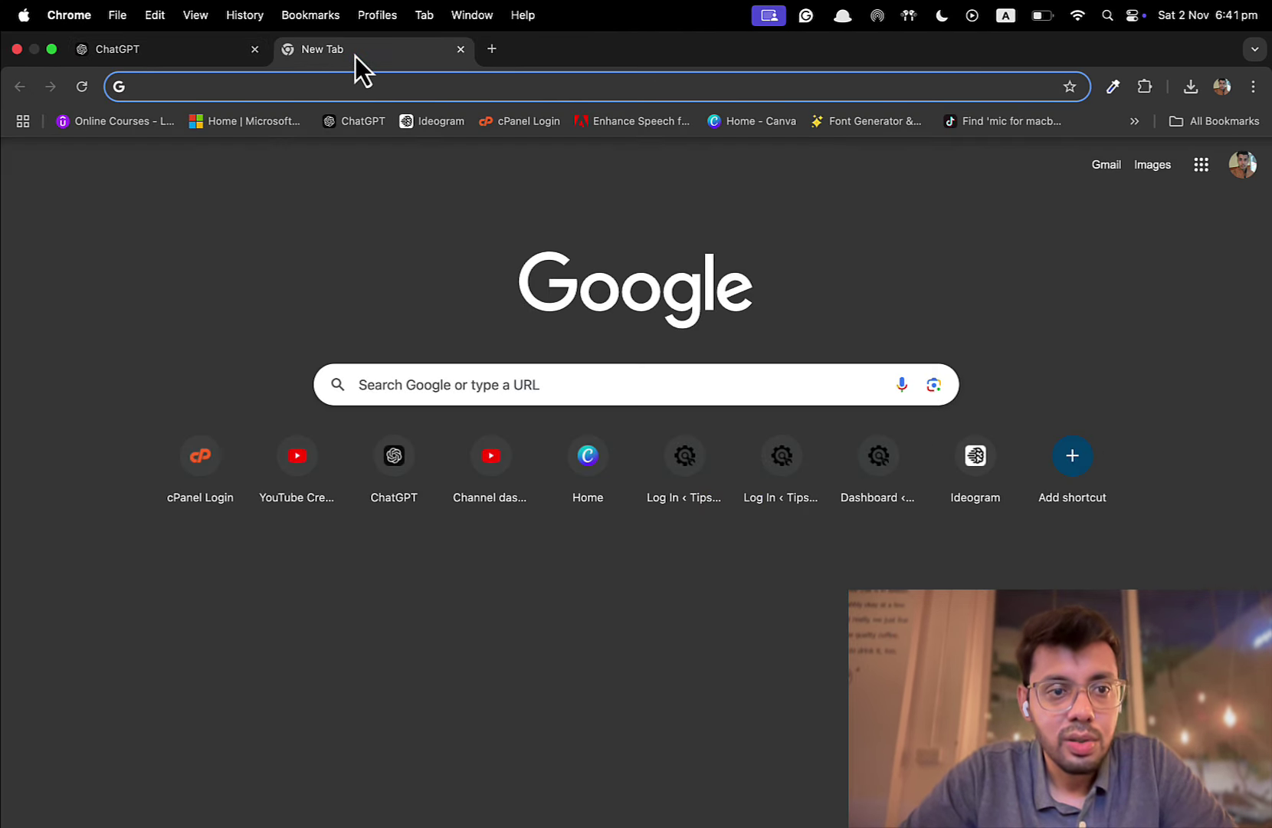
left_click(286, 78)
type("ai")
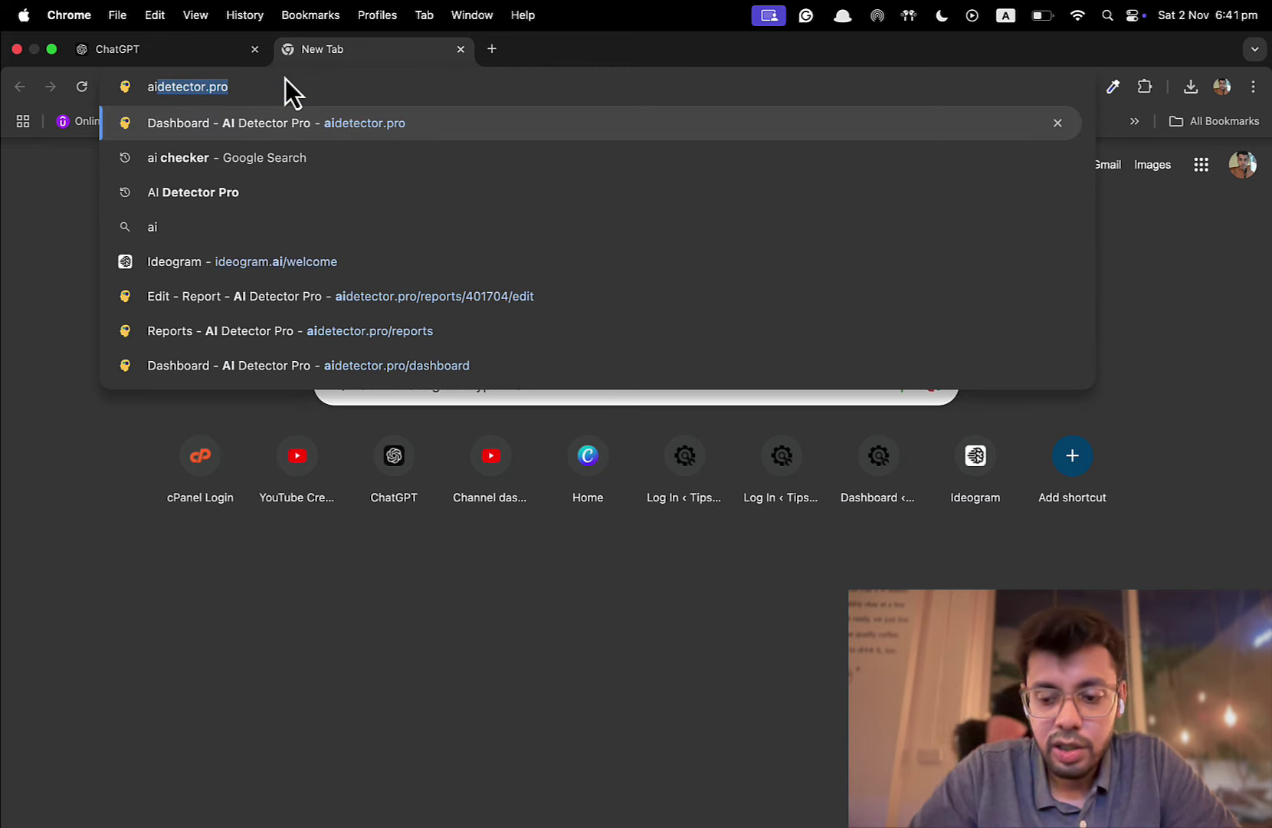
type("detector.pro")
key("Return")
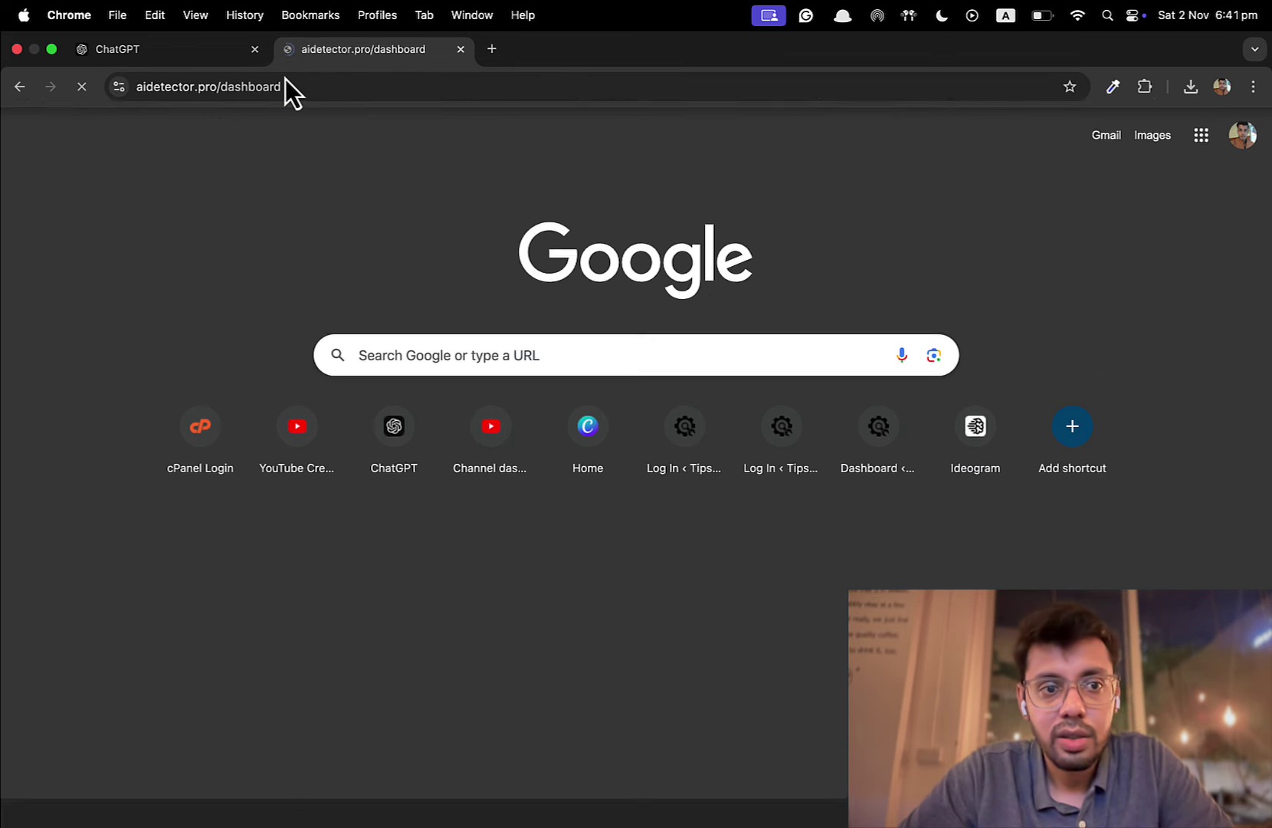
scroll(207, 390, "down", 2)
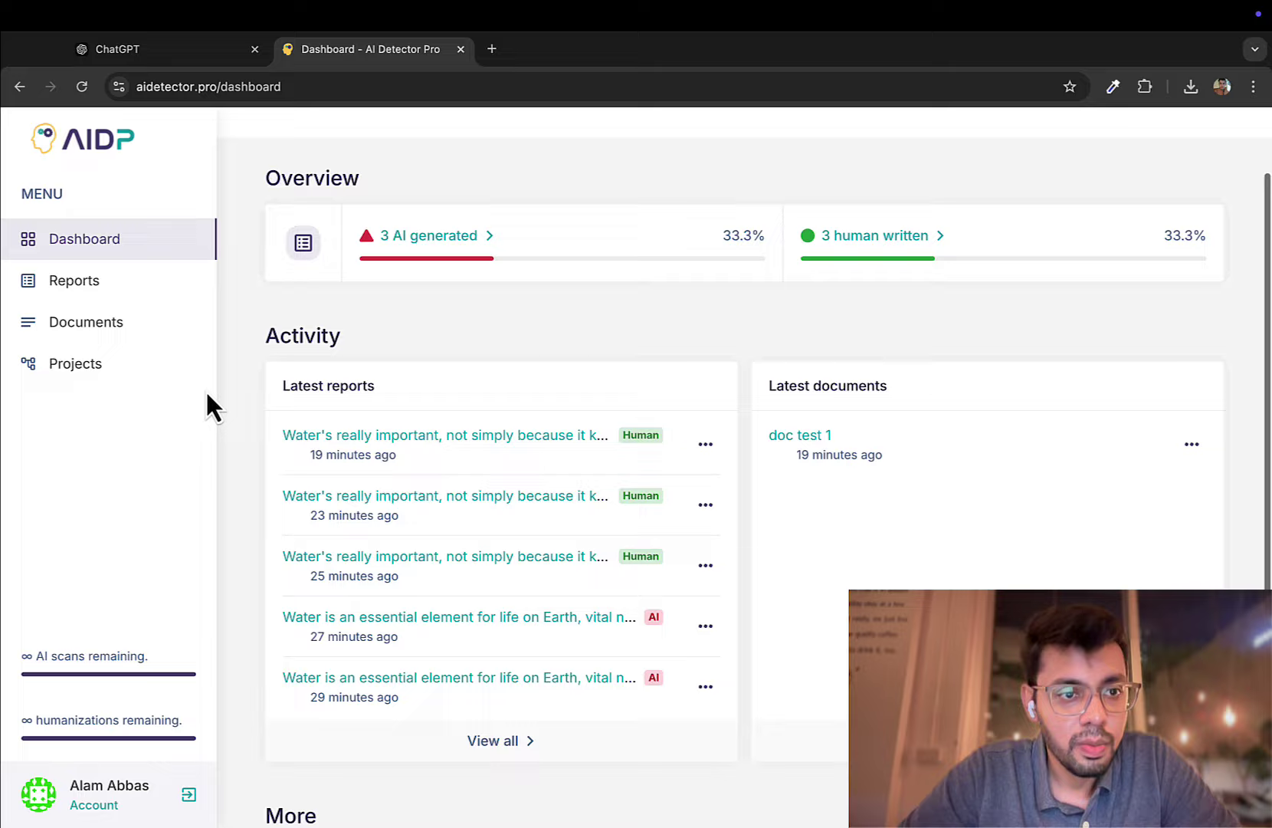
scroll(751, 214, "up", 3)
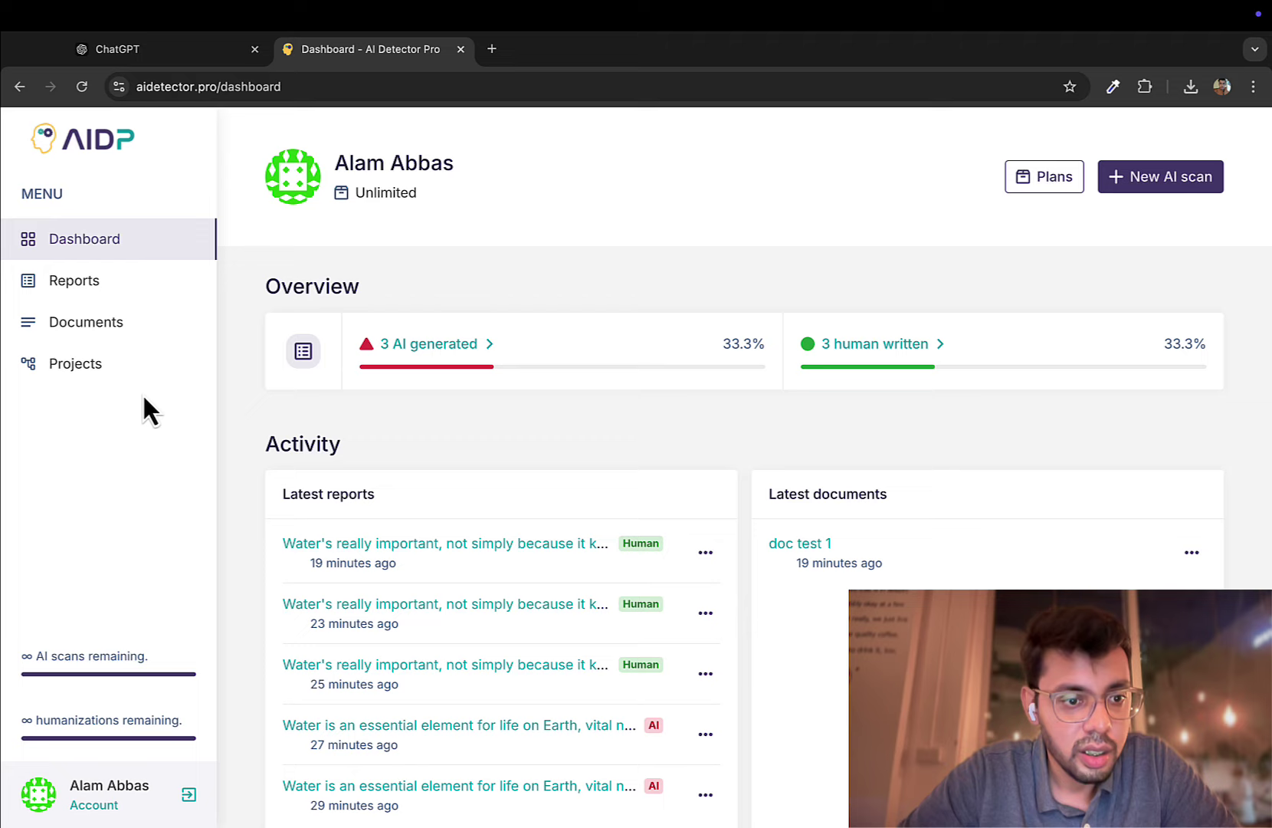
scroll(149, 417, "down", 2)
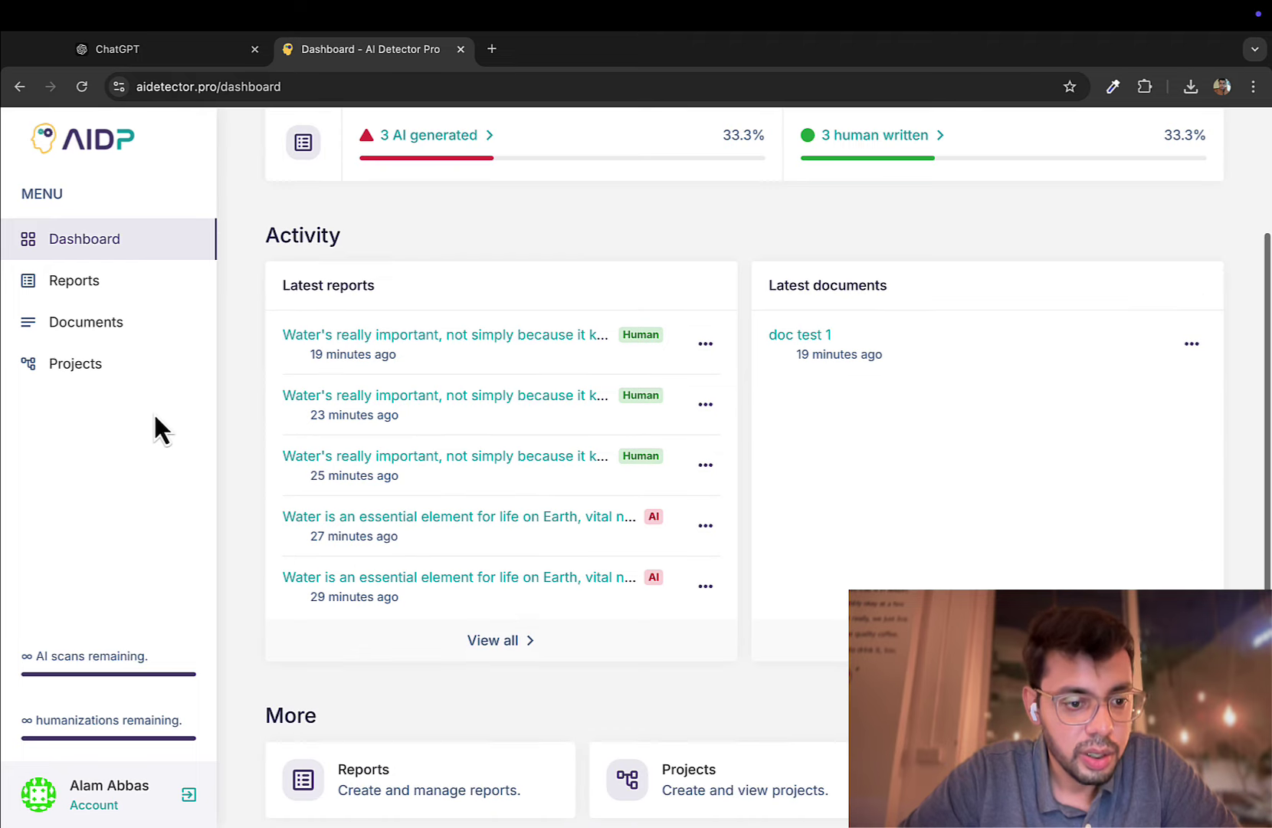
Log out of AI Detector Pro and go from the free sign-up form to the login page
left_click(190, 805)
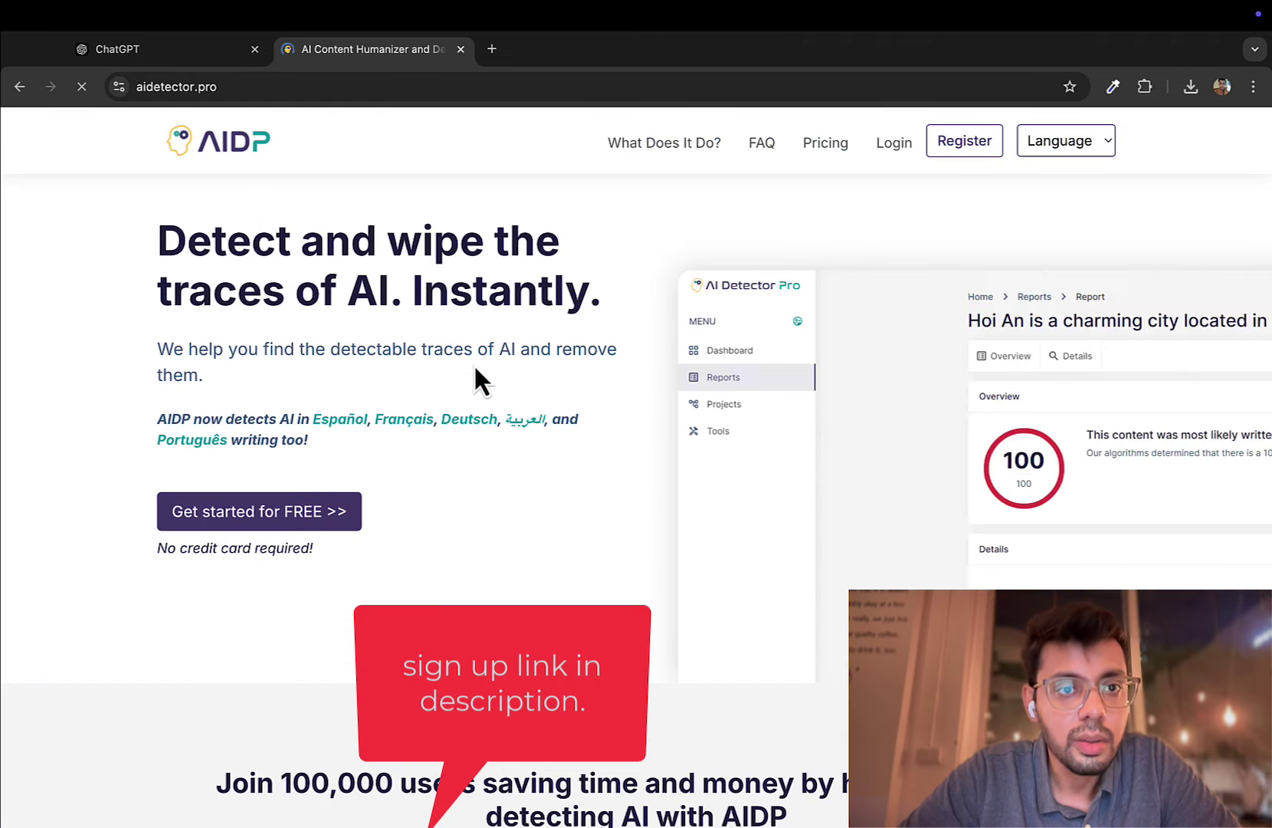
left_click(264, 527)
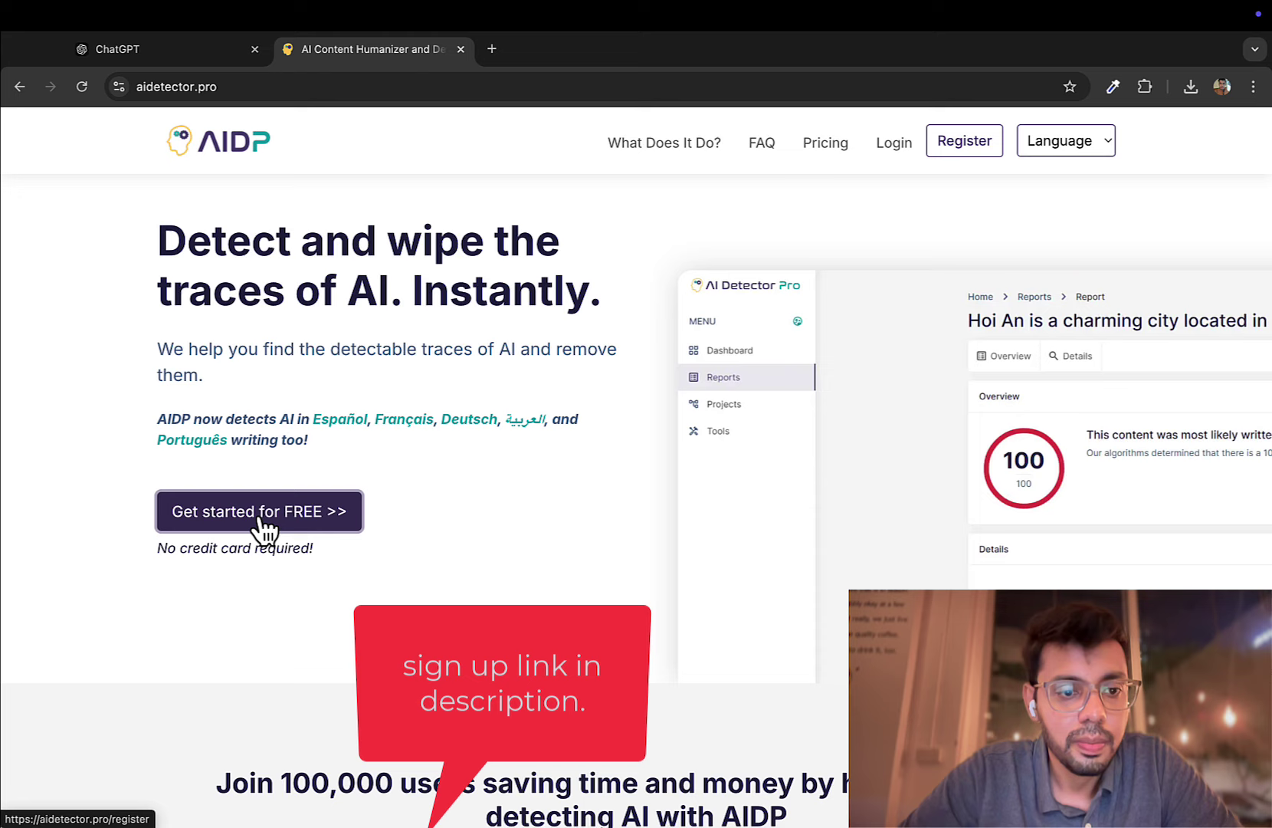
scroll(253, 298, "down", 1)
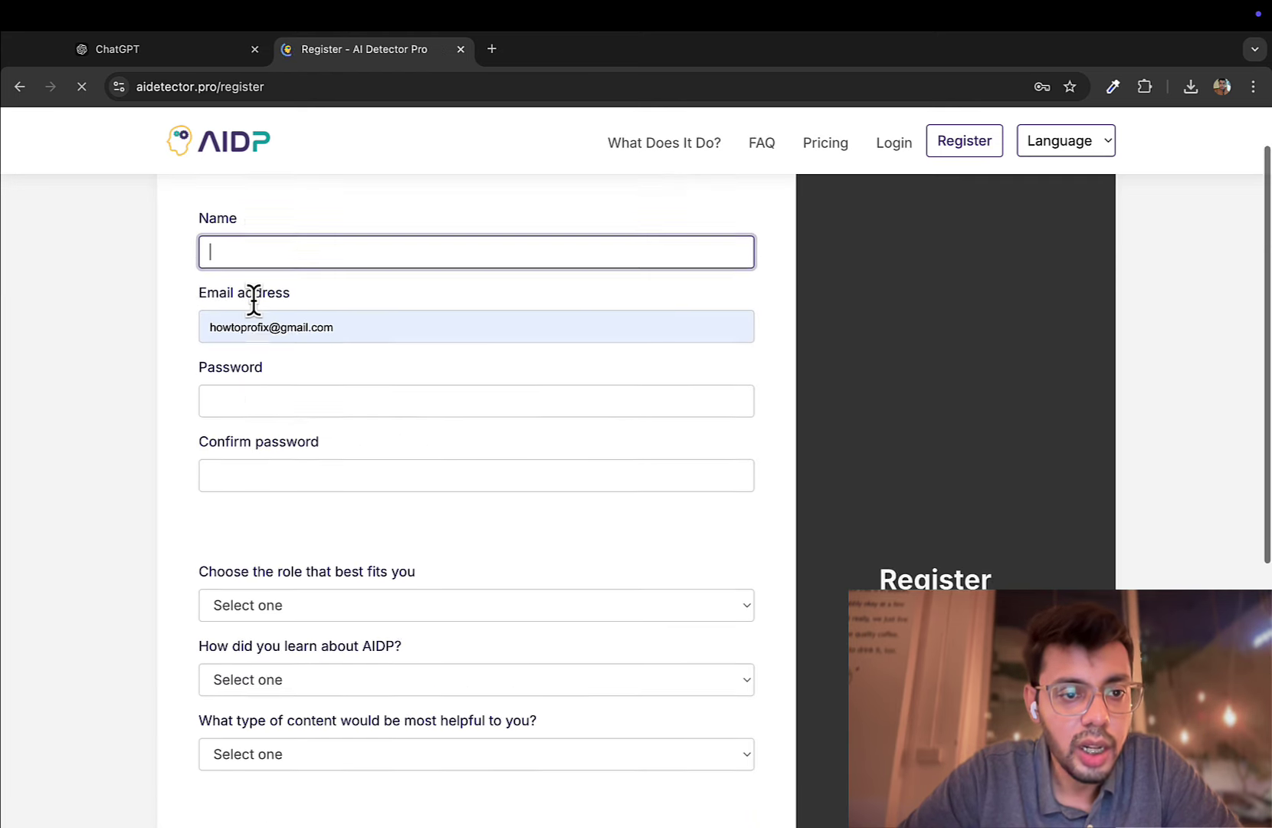
scroll(253, 298, "down", 2)
scroll(355, 333, "up", 1)
scroll(341, 372, "down", 2)
scroll(253, 213, "down", 1)
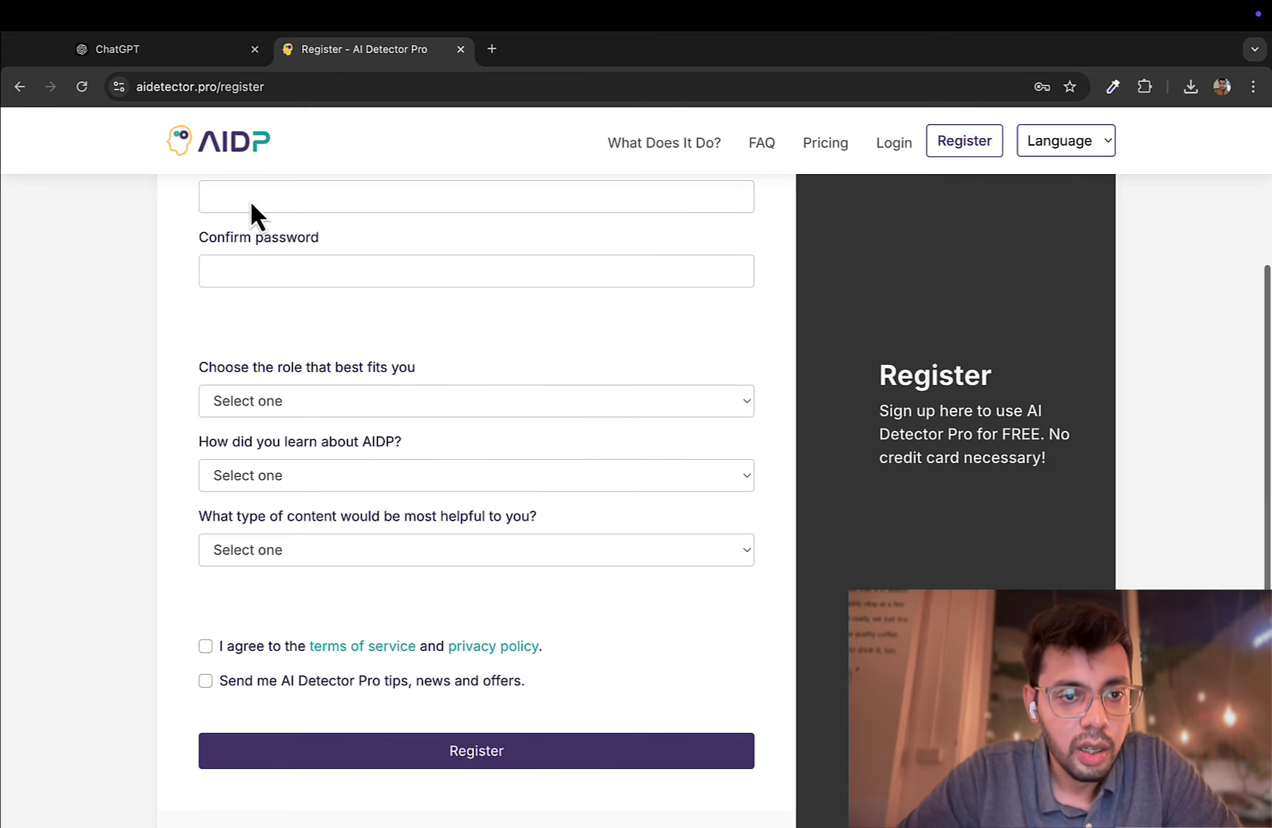
triple_click(217, 374)
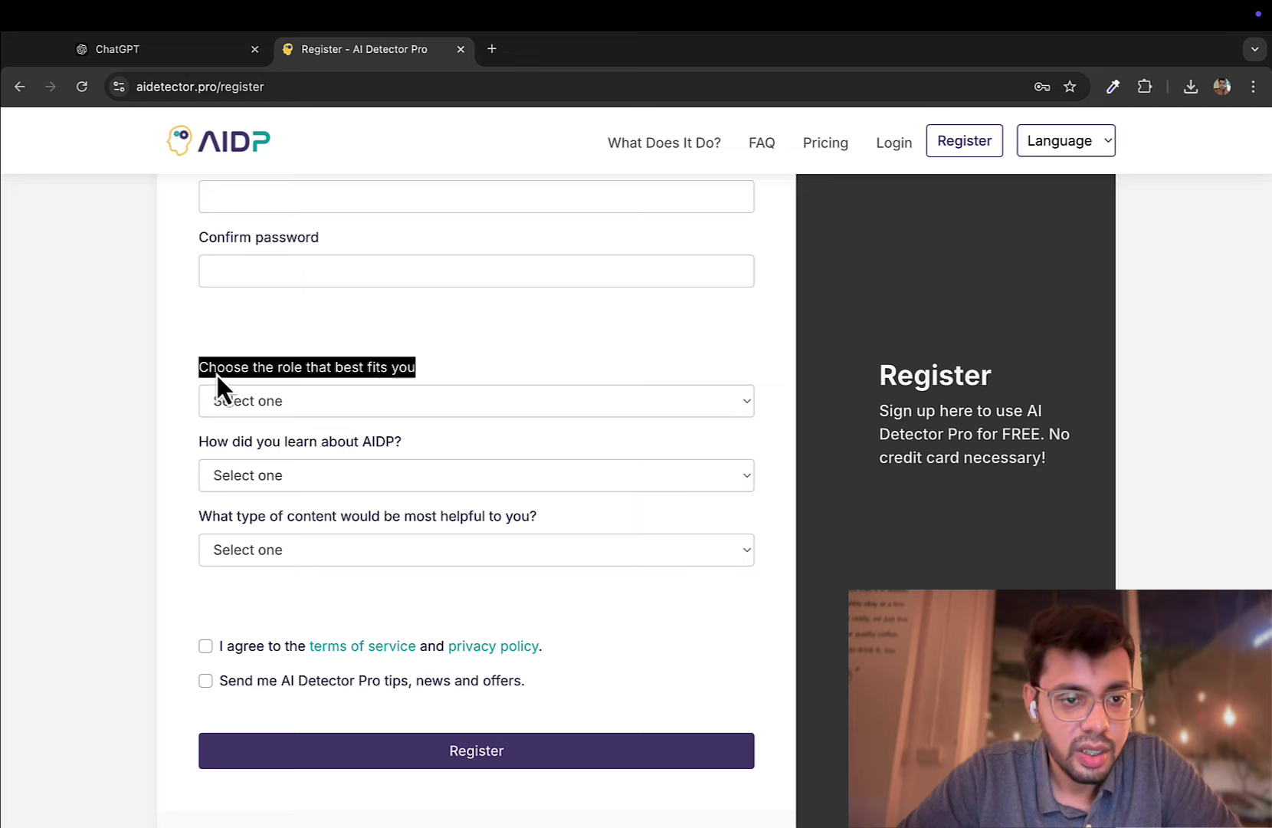
scroll(458, 607, "down", 1)
scroll(434, 747, "down", 3)
scroll(437, 697, "up", 5)
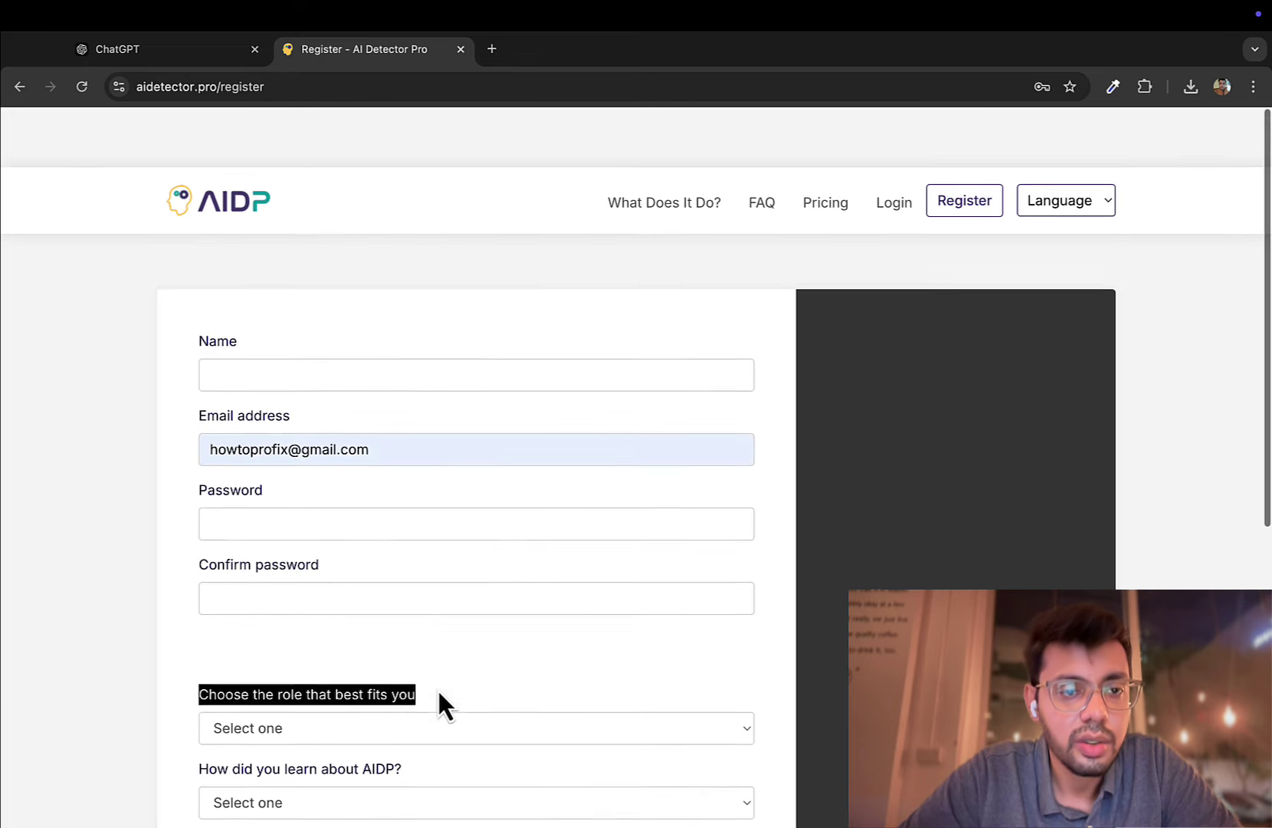
scroll(622, 380, "down", 3)
scroll(690, 651, "down", 3)
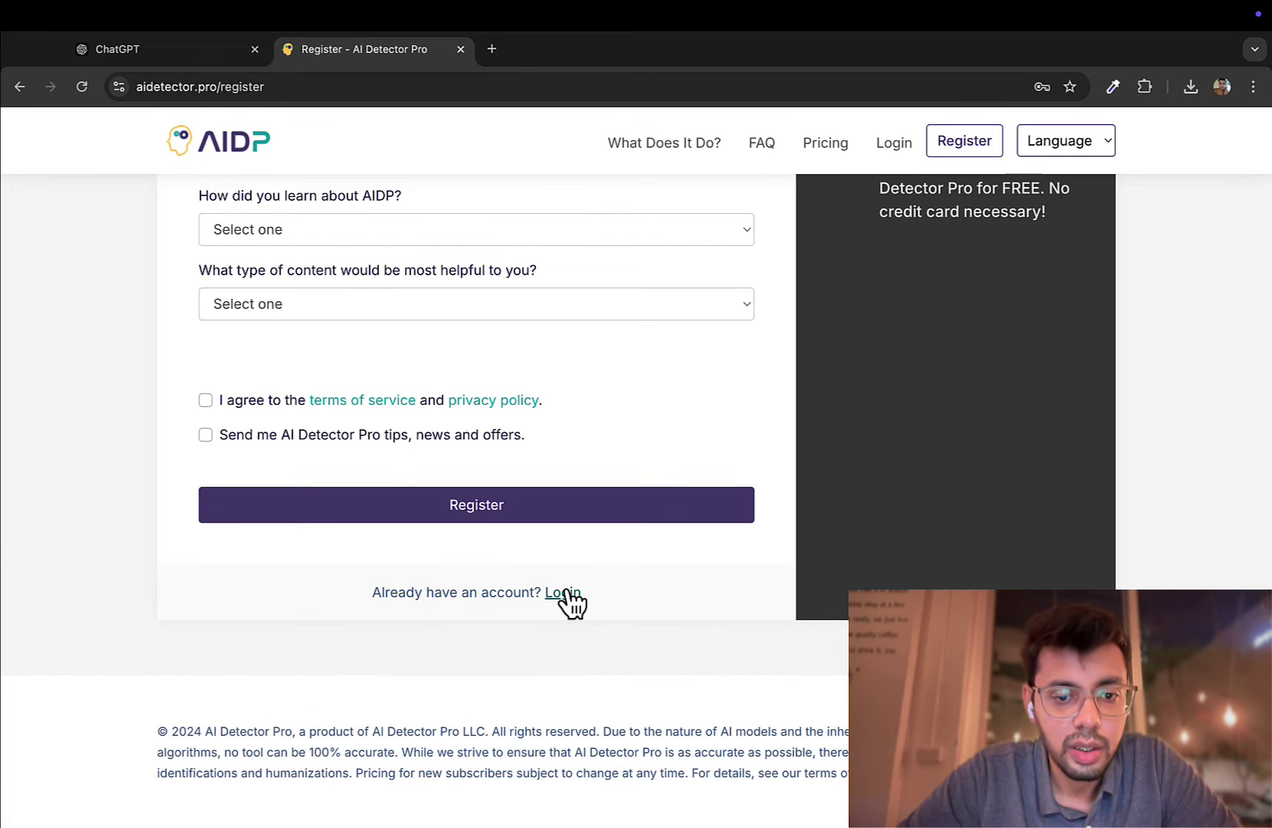
left_click(564, 593)
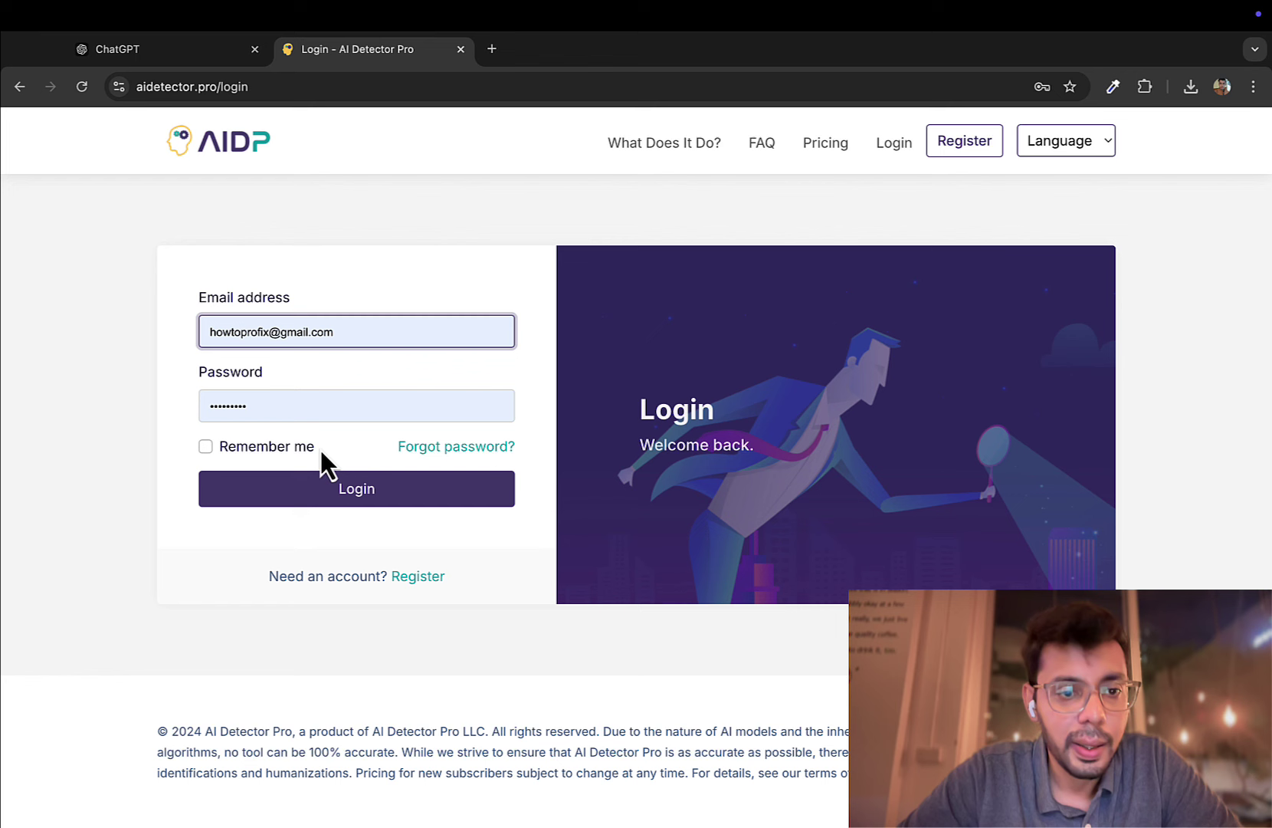
Sign in, return to the dashboard via Account, and bring the ChatGPT page forward
left_click(311, 488)
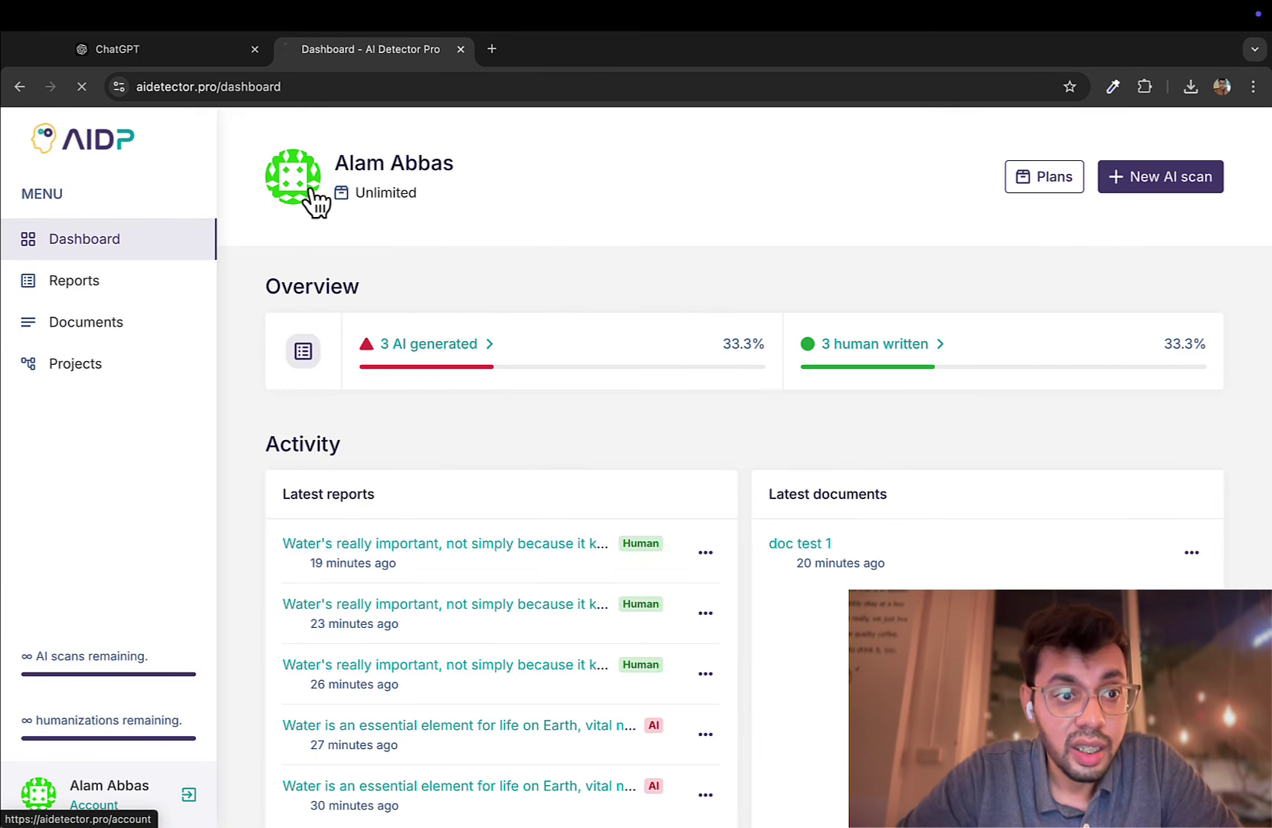
left_click(313, 204)
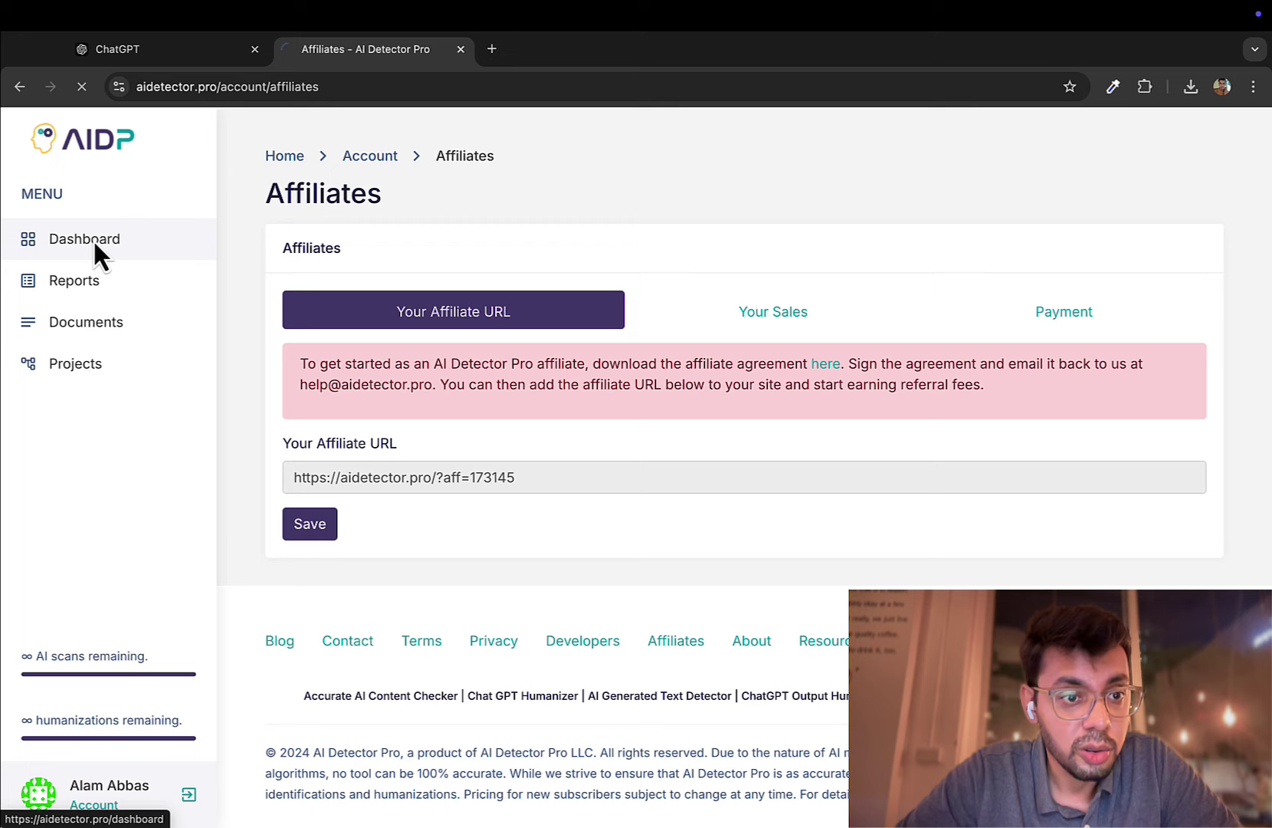
left_click(93, 241)
scroll(292, 581, "down", 5)
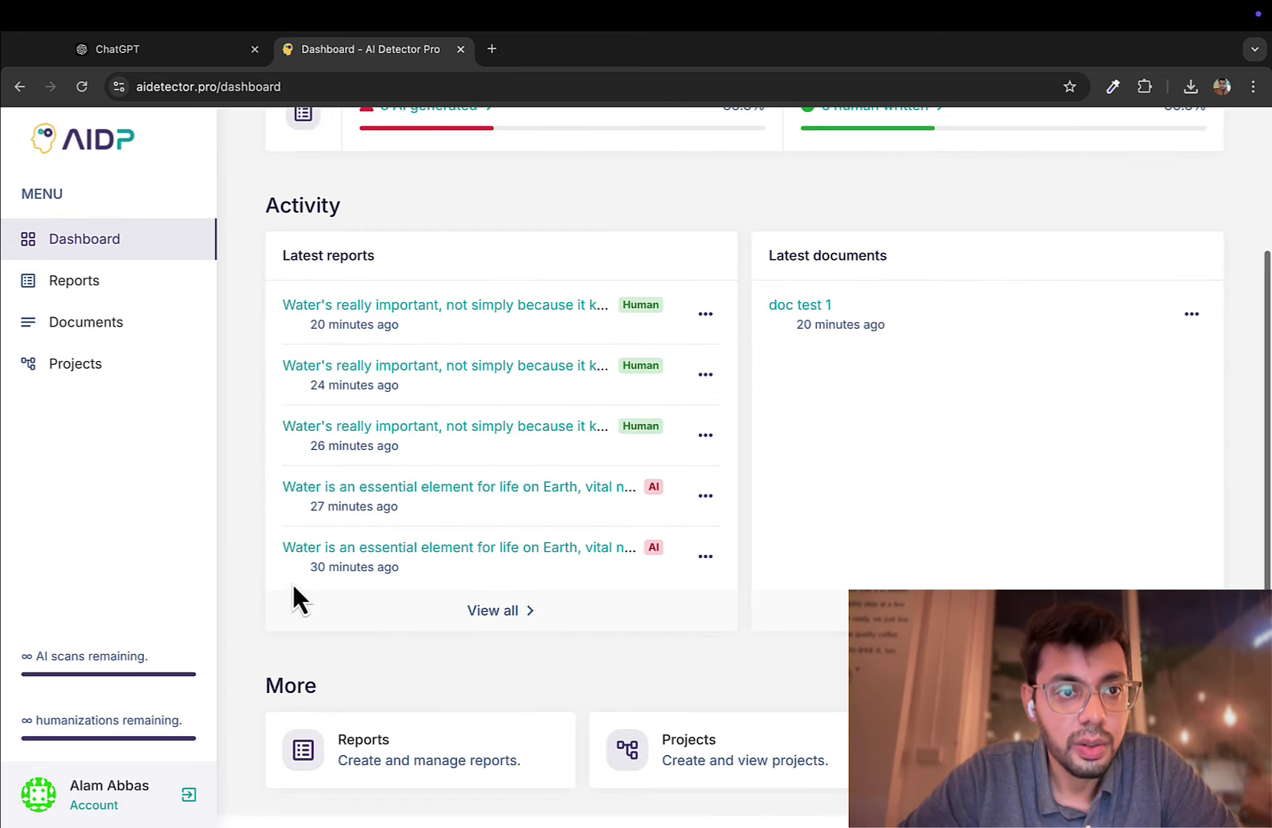
left_click(186, 45)
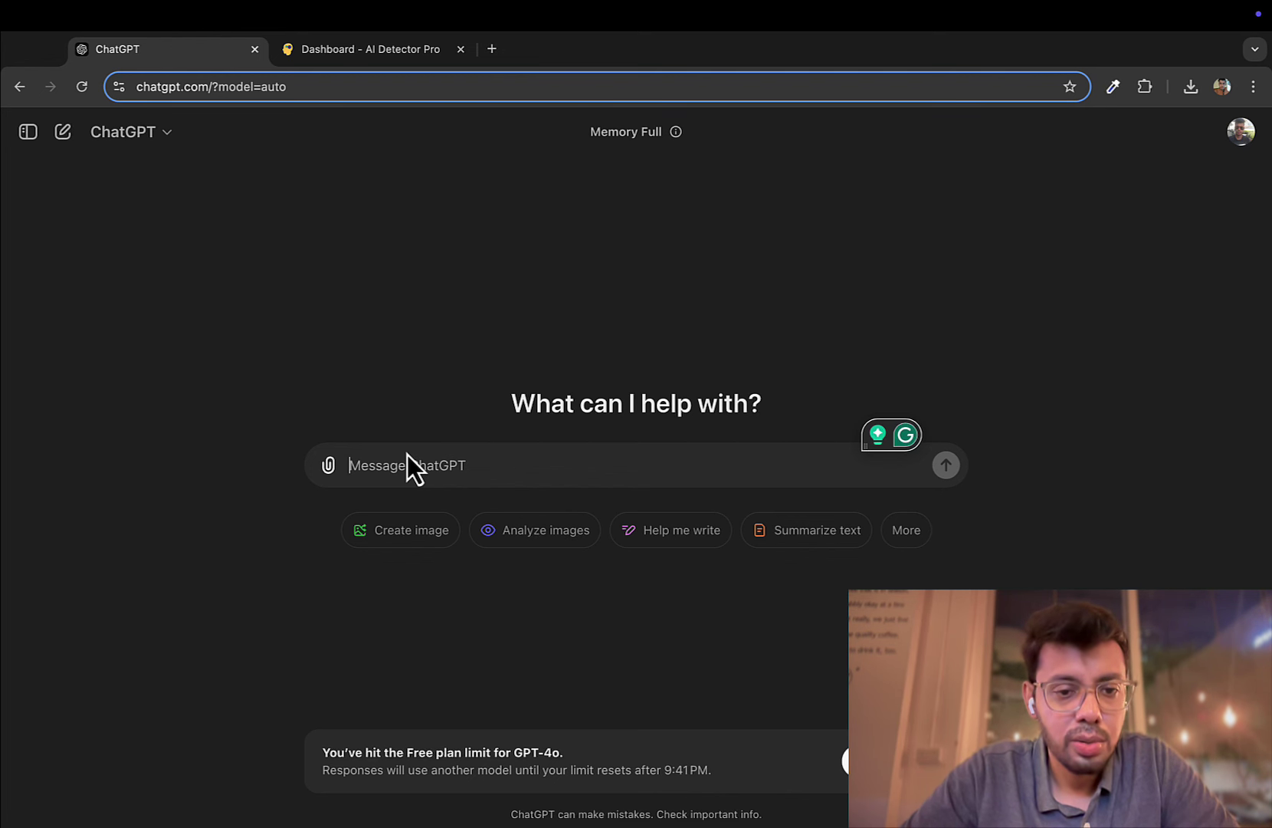
type("wr")
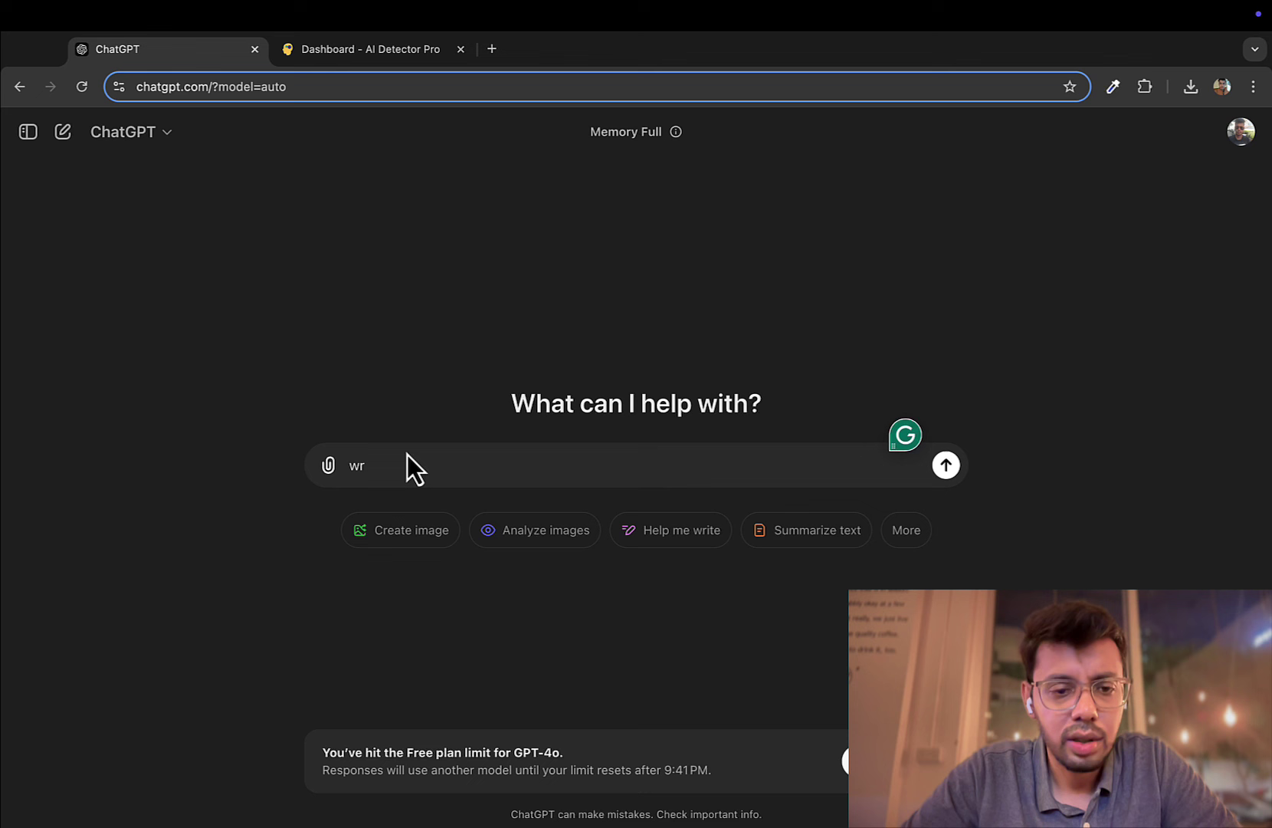
type("ite a ")
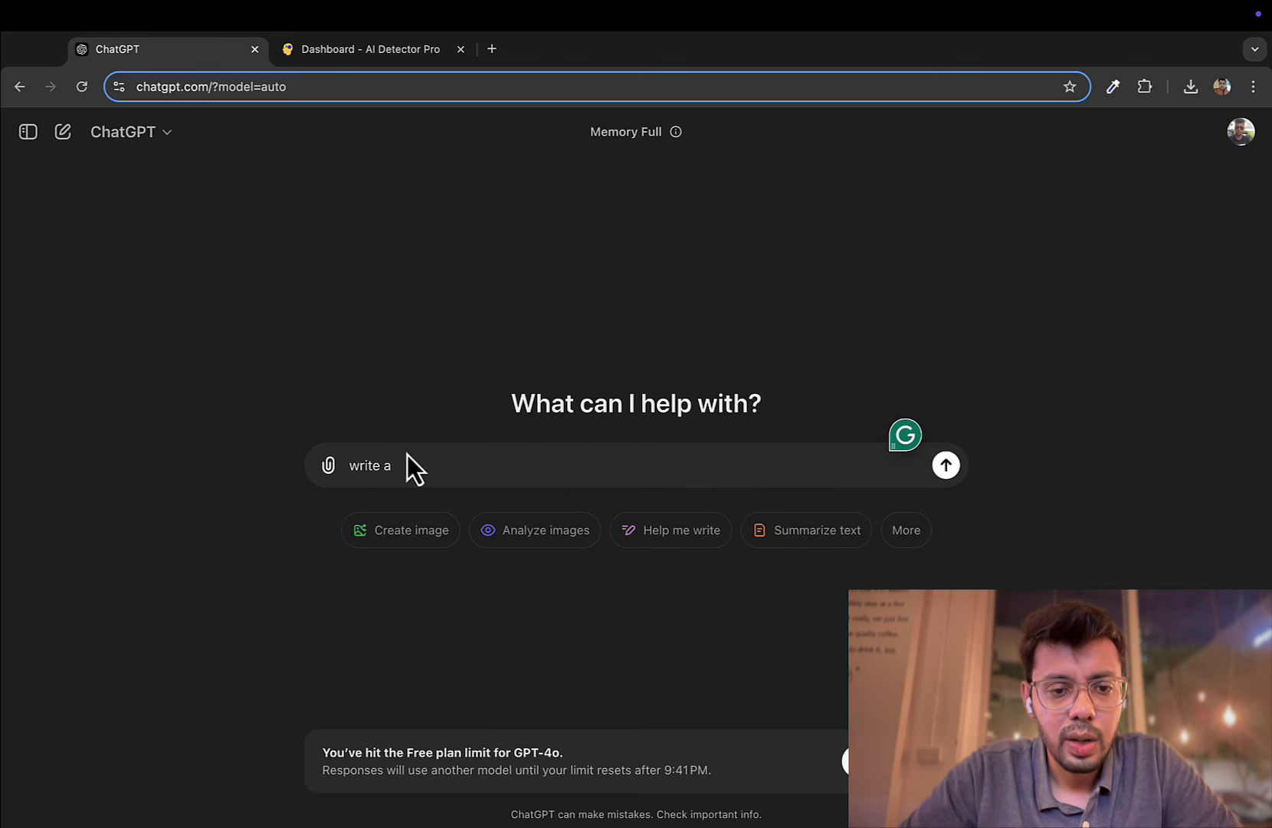
type("n")
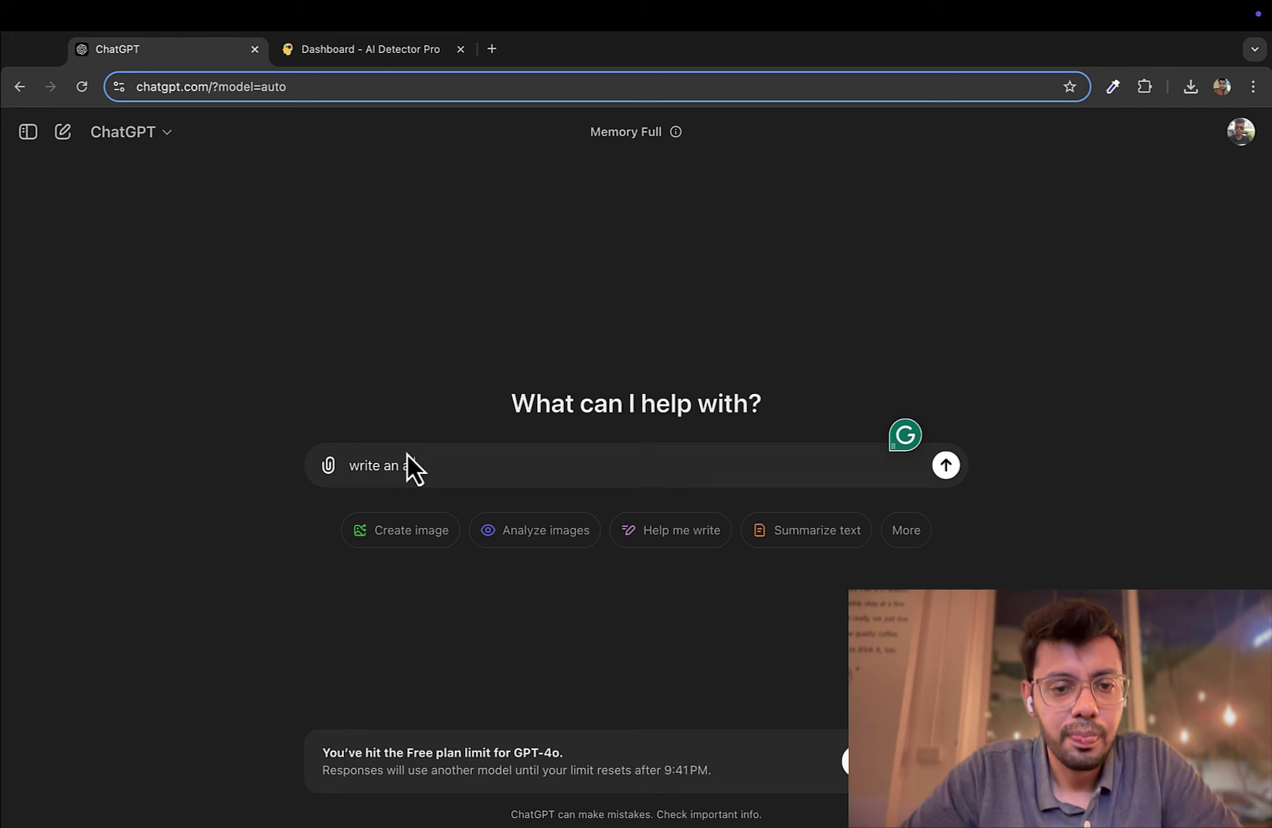
type(" a")
type("le")
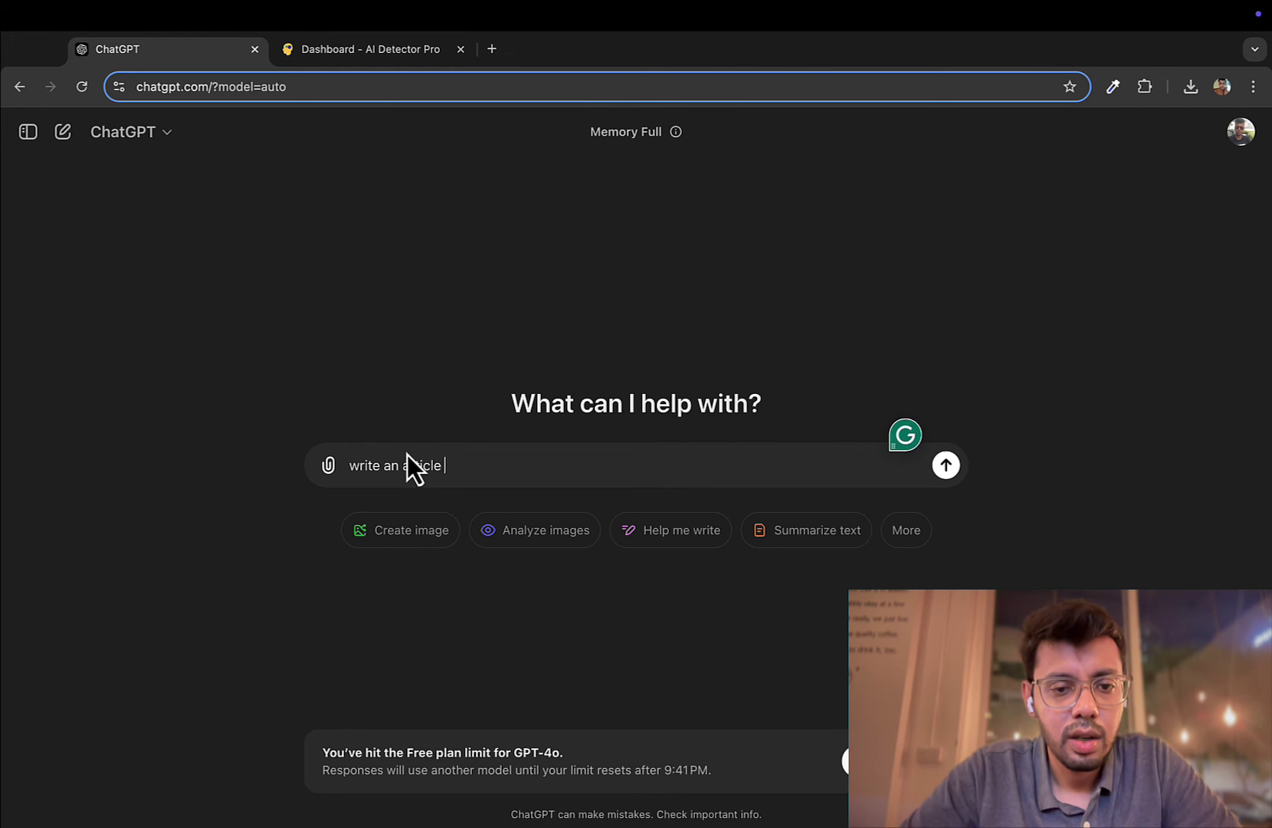
type(" on")
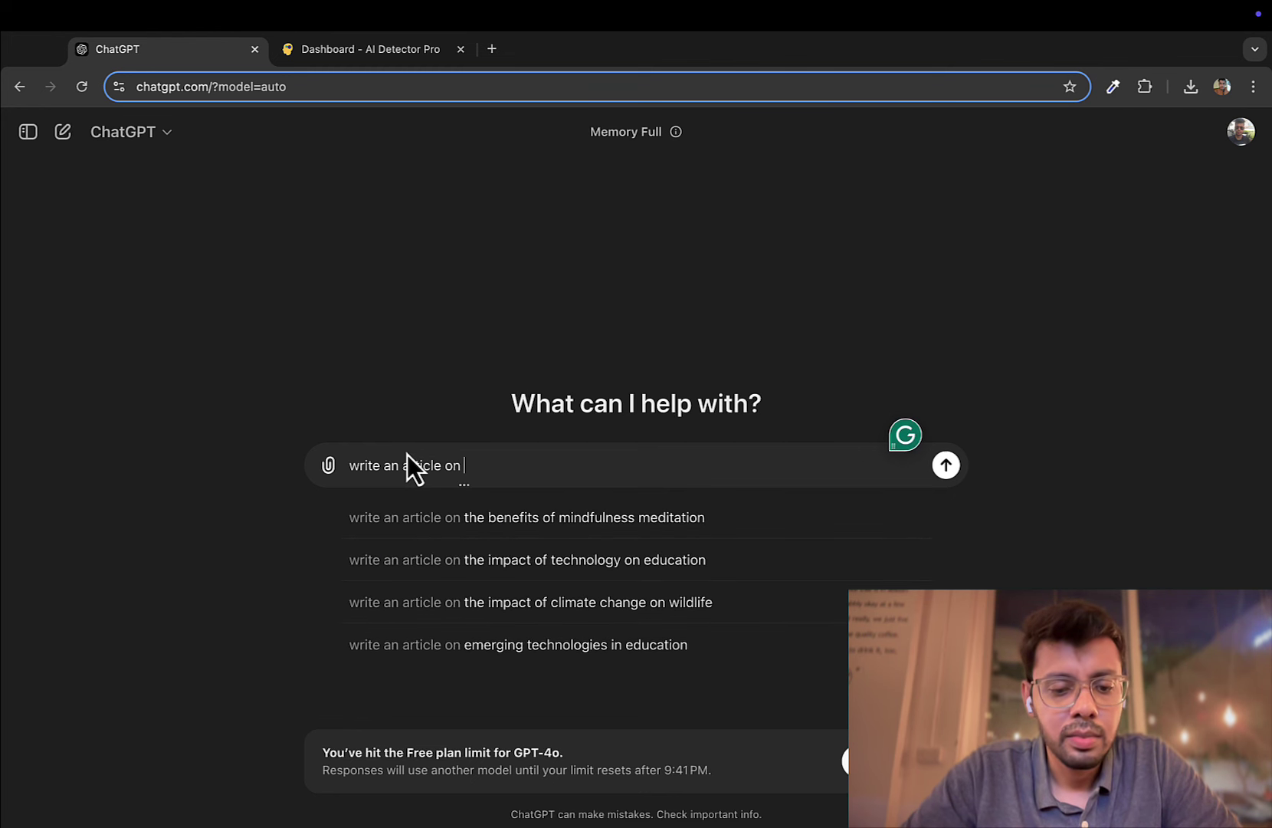
type(" wordpres")
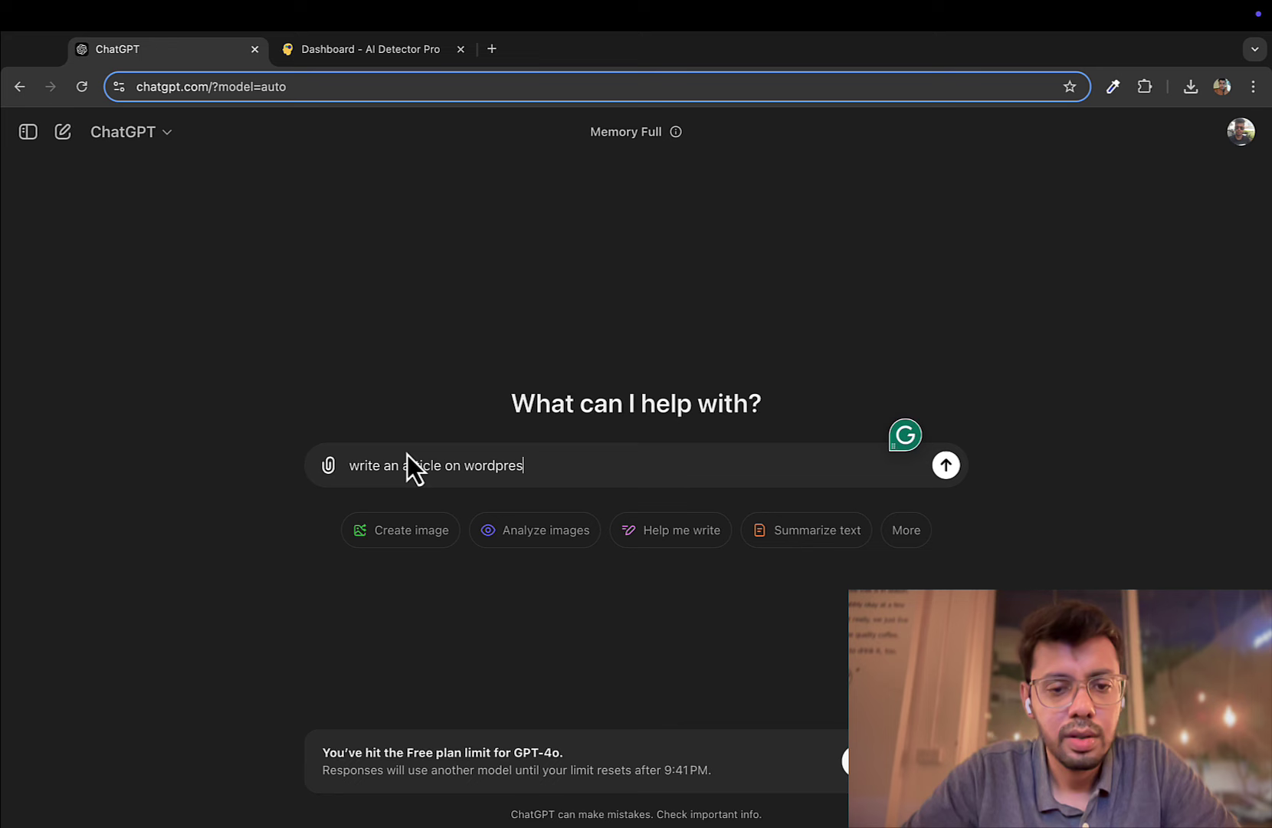
type("s.")
Get ChatGPT to write a short WordPress article and copy the response
key("Return")
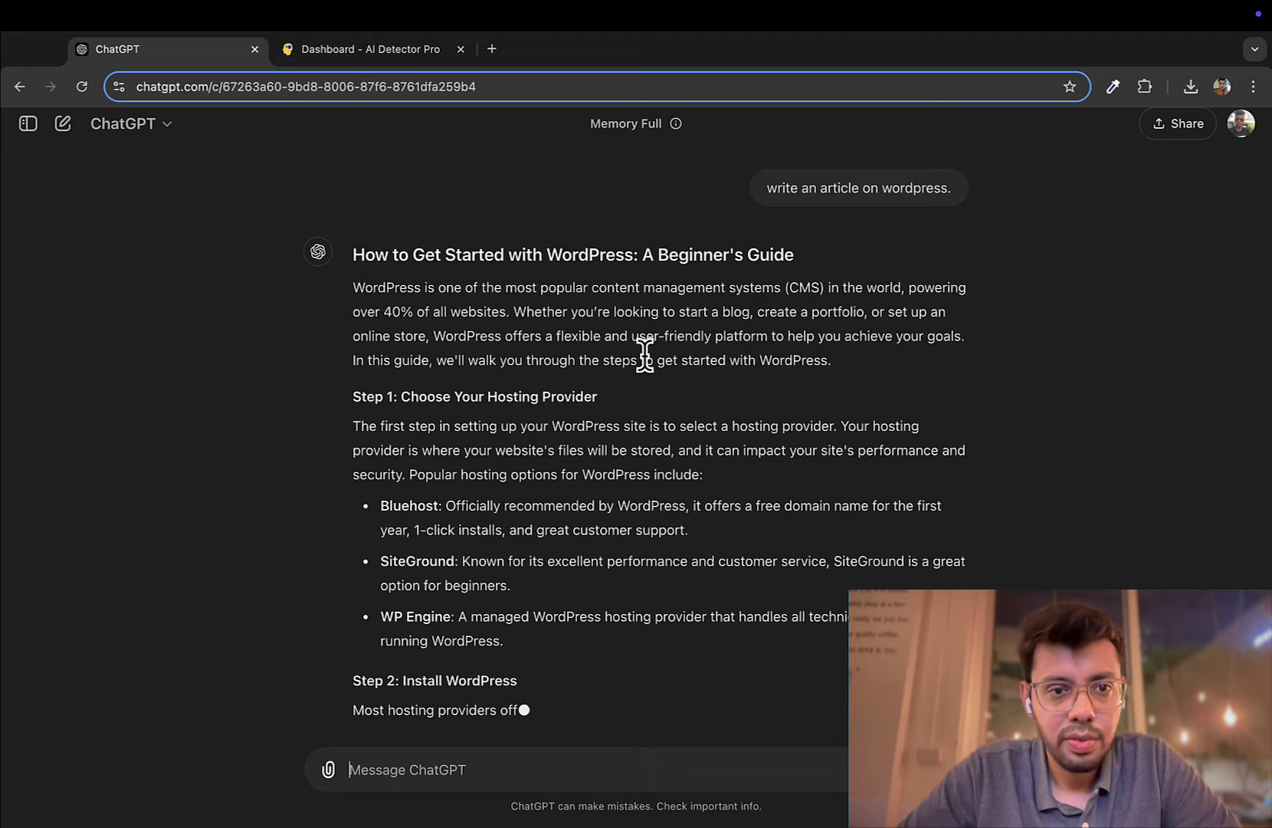
scroll(628, 444, "down", 5)
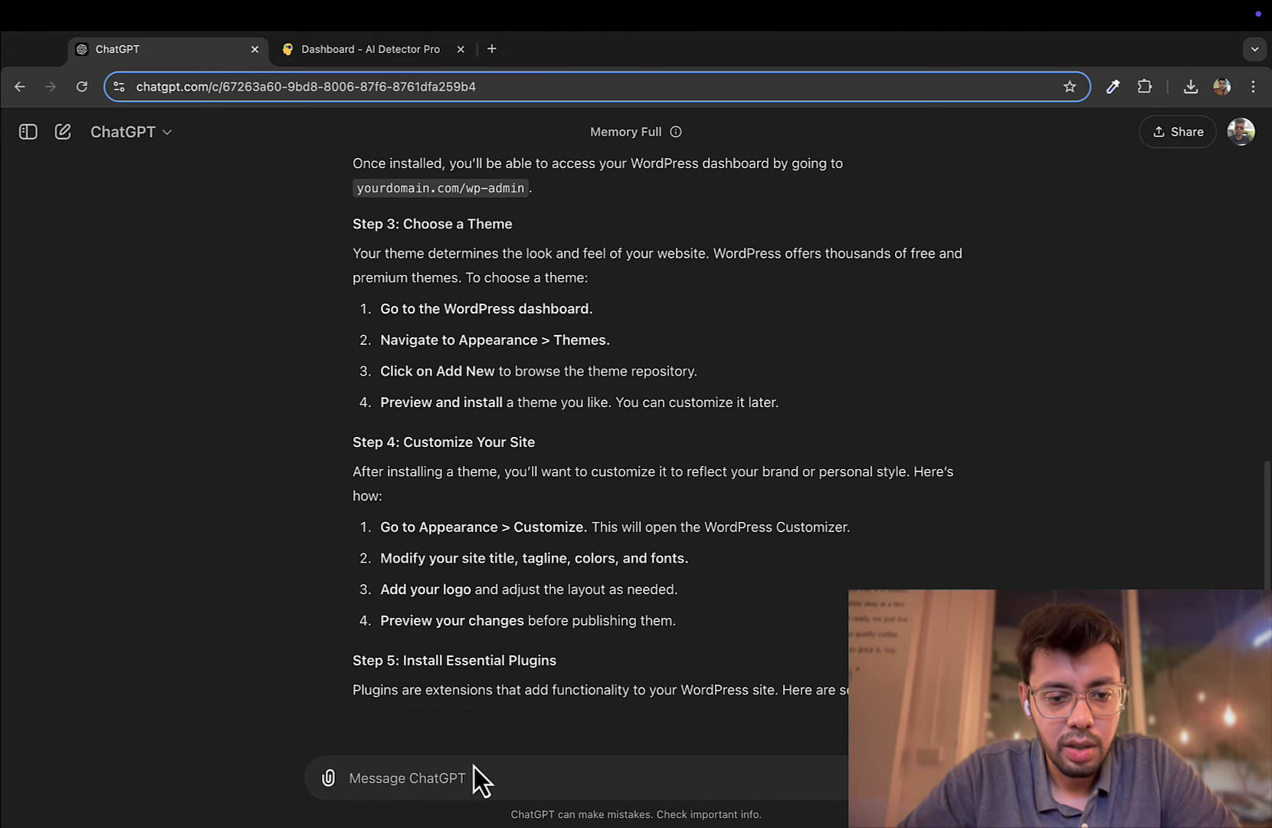
type("short")
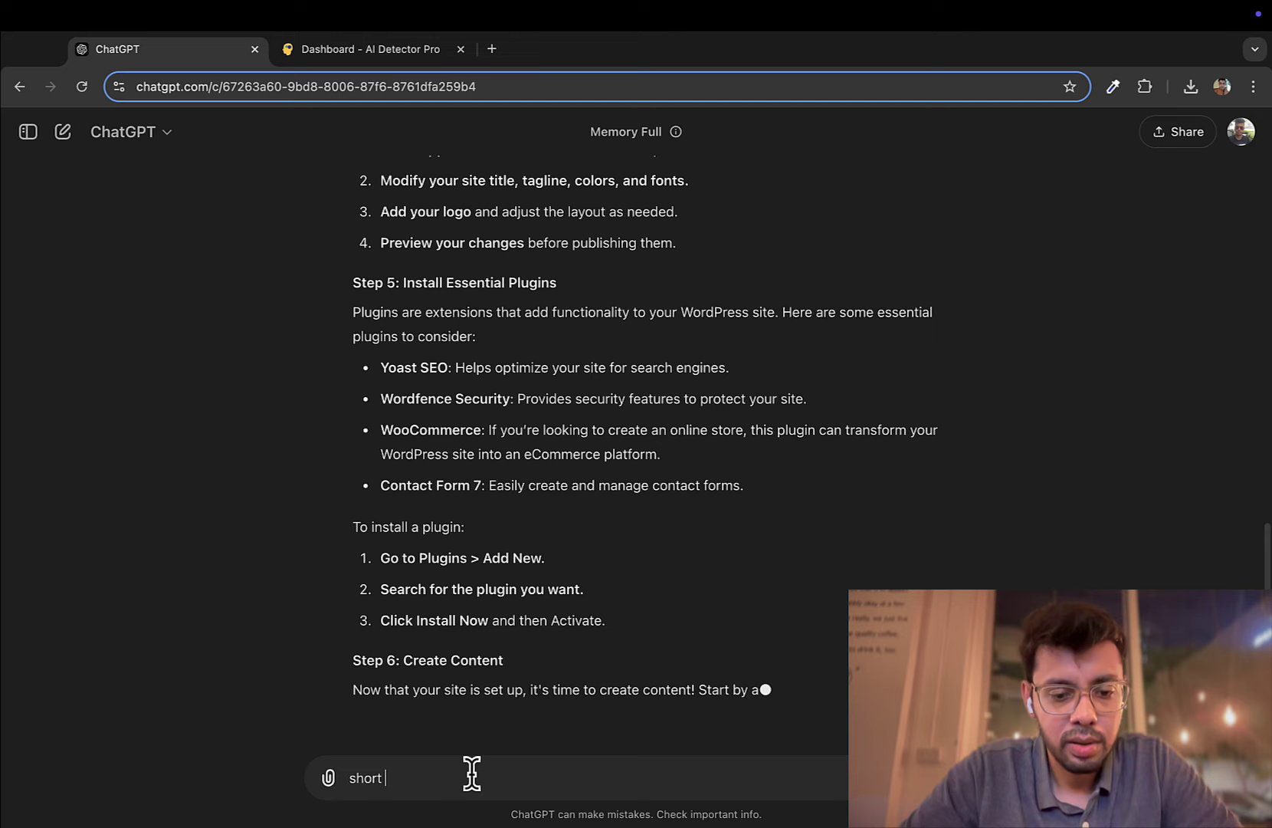
type(" article")
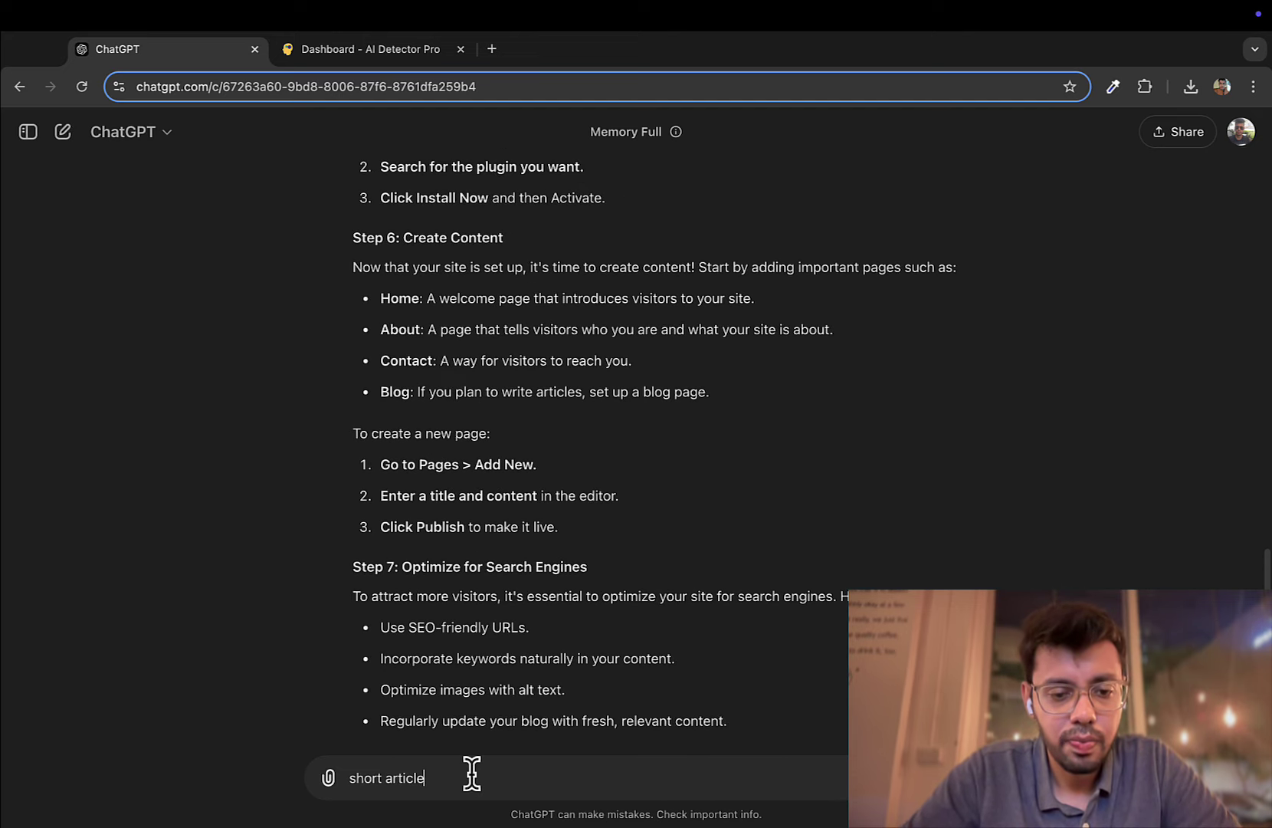
key("Return")
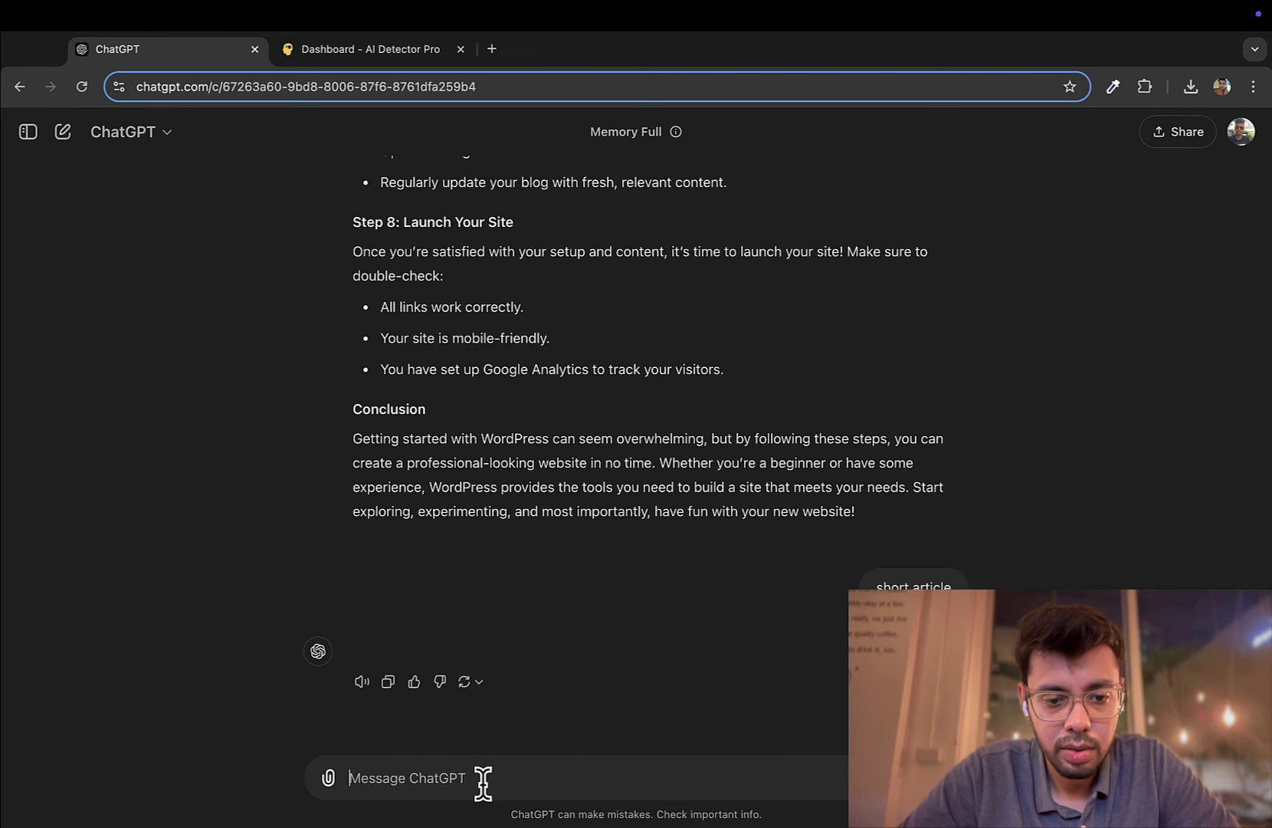
type("short article")
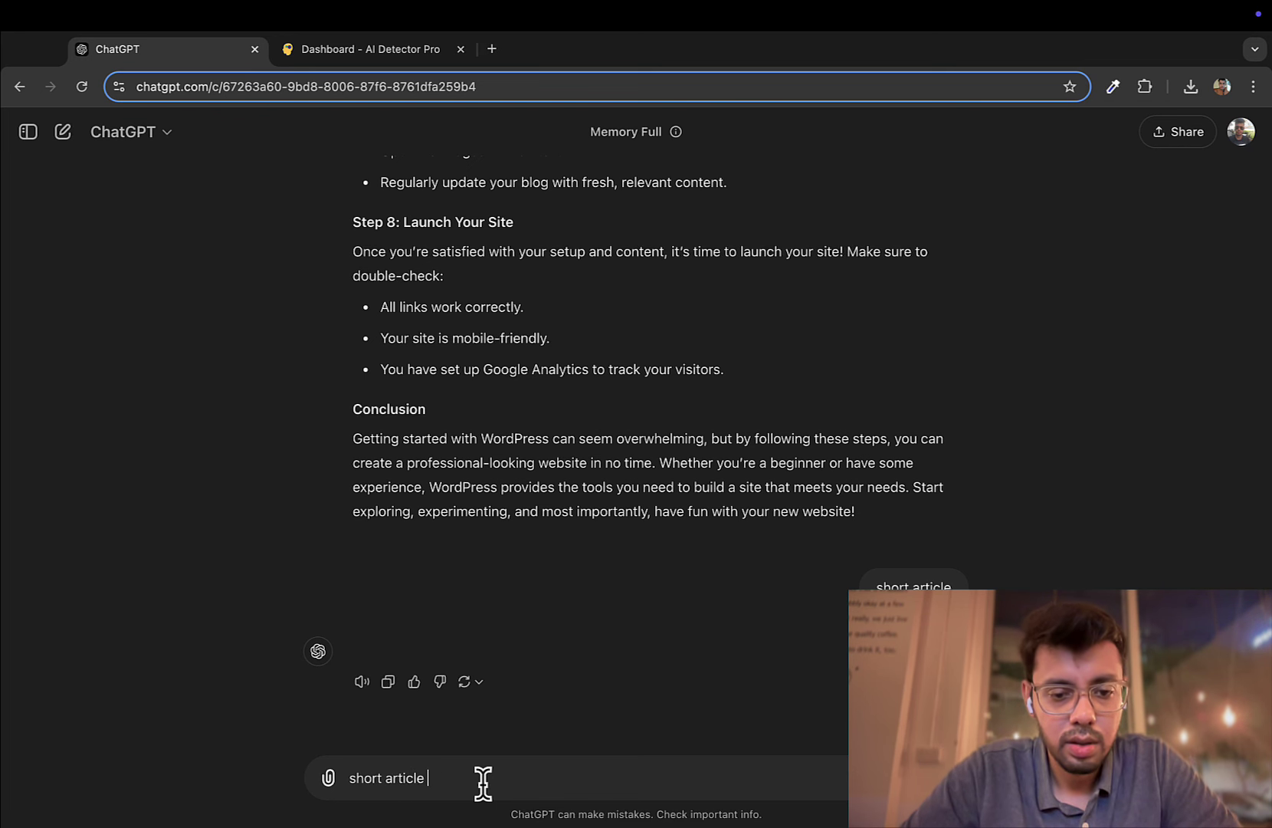
key("Return")
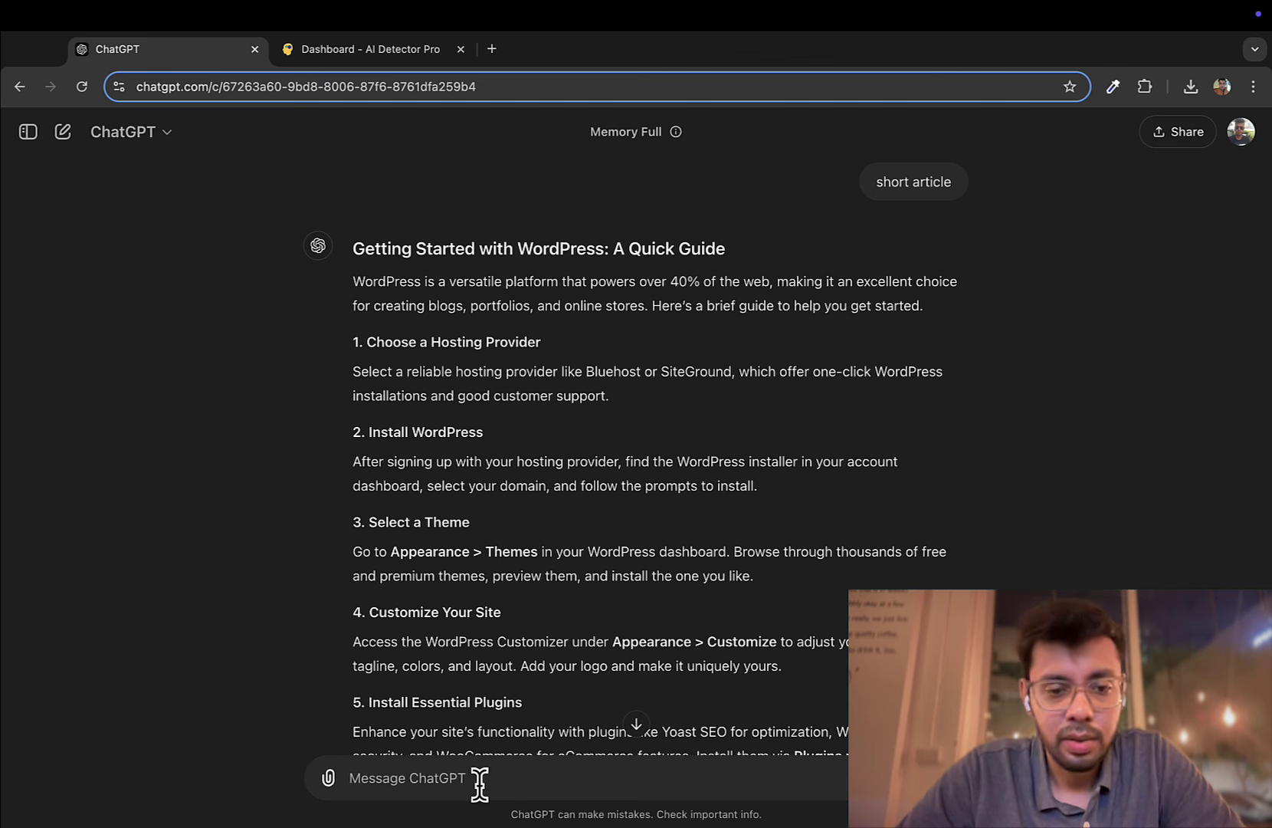
scroll(564, 578, "down", 3)
scroll(565, 577, "down", 1)
scroll(564, 578, "down", 3)
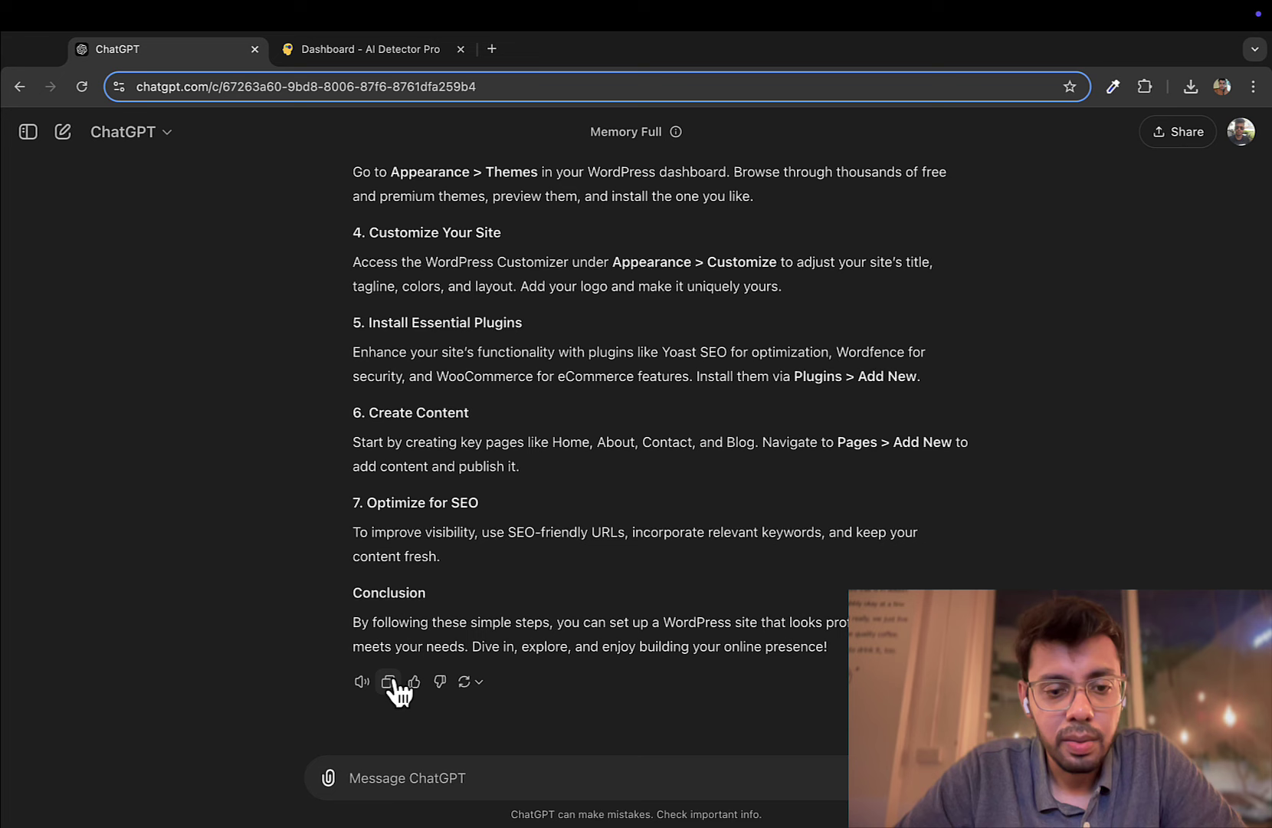
left_click(398, 685)
scroll(418, 687, "up", 5)
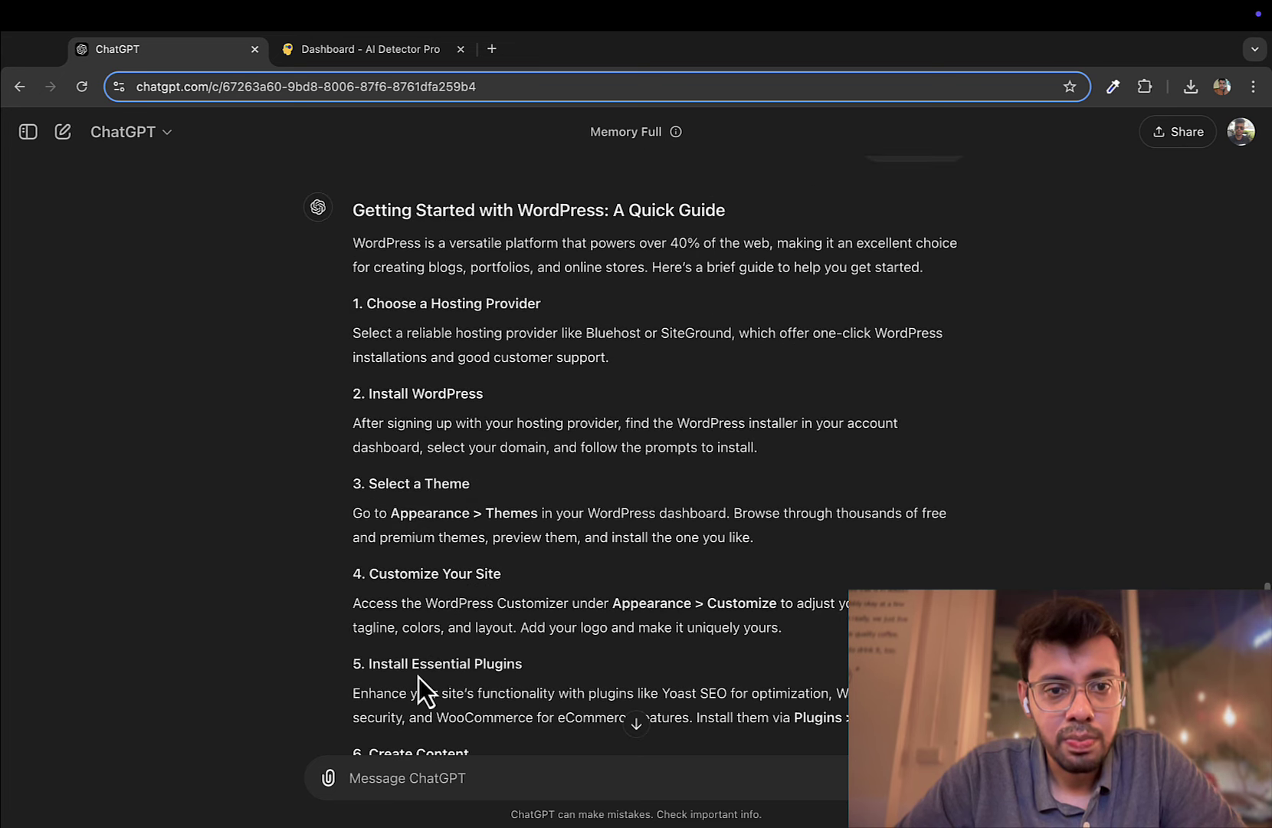
scroll(418, 676, "down", 5)
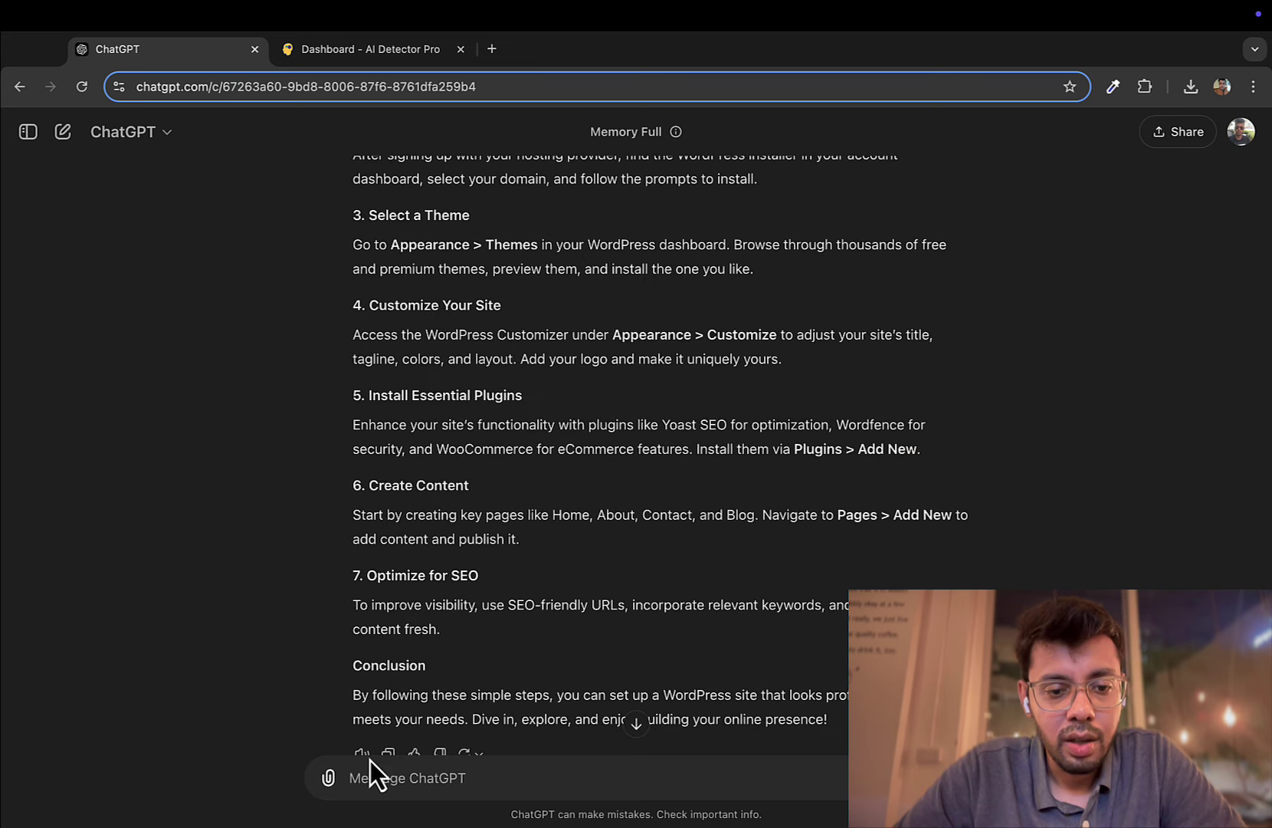
scroll(504, 495, "down", 2)
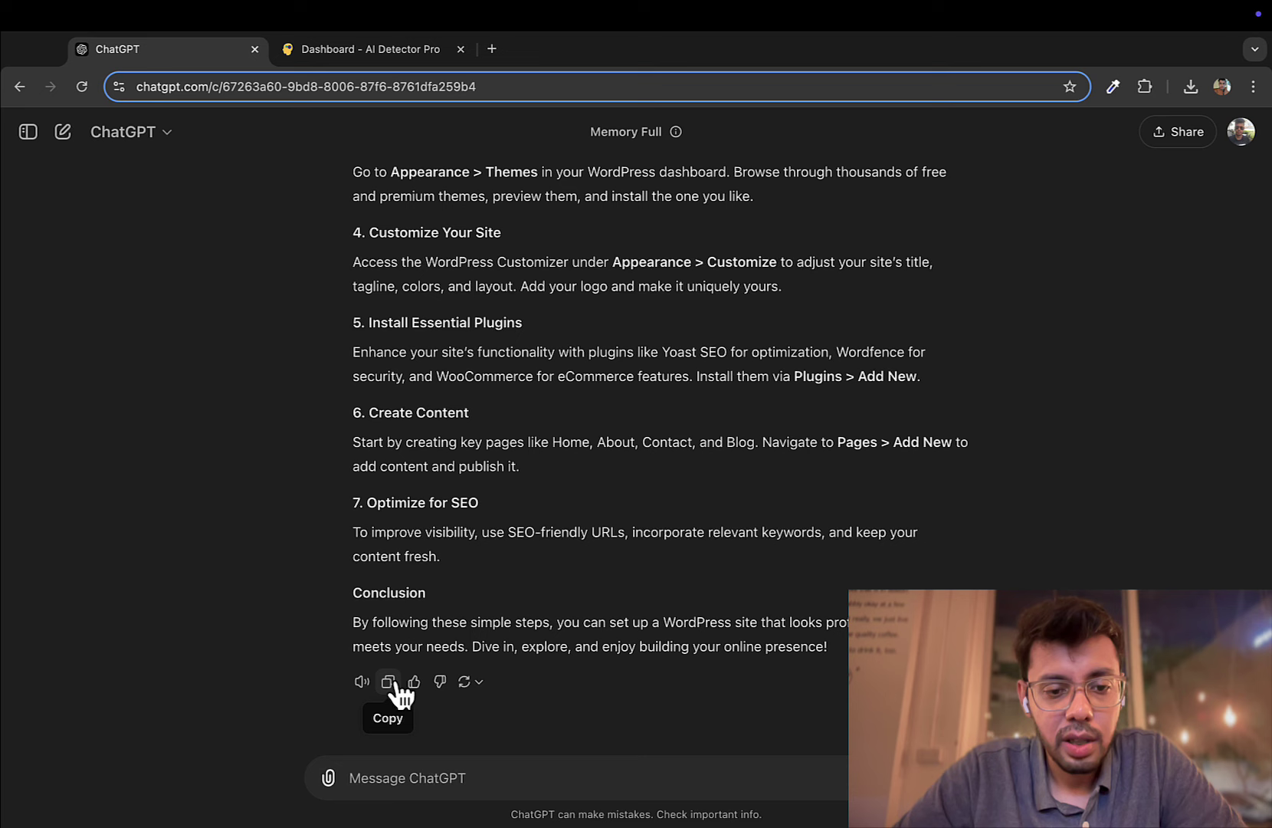
Paste the copied WordPress guide into the AI Detector Pro Reports text box
left_click(398, 684)
left_click(387, 59)
scroll(497, 319, "up", 1)
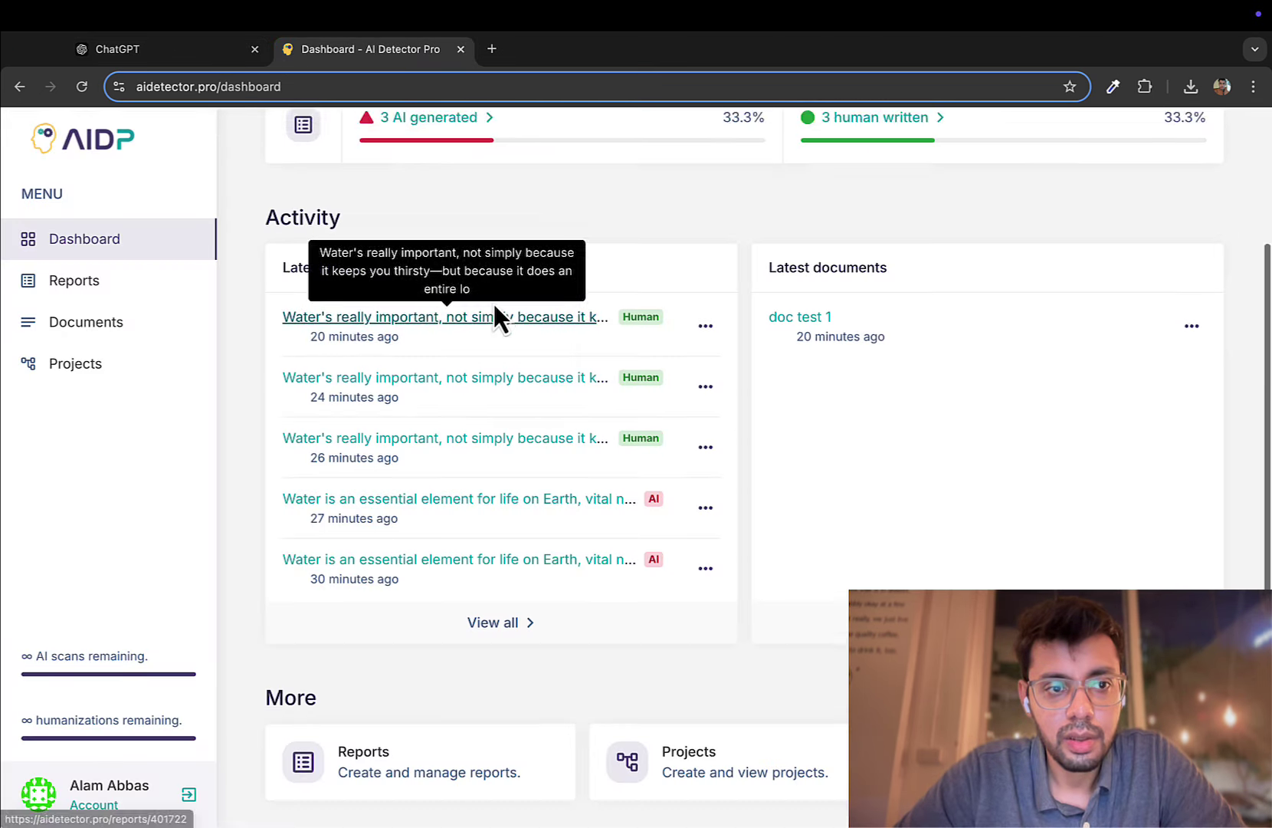
scroll(494, 301, "up", 2)
scroll(493, 302, "up", 1)
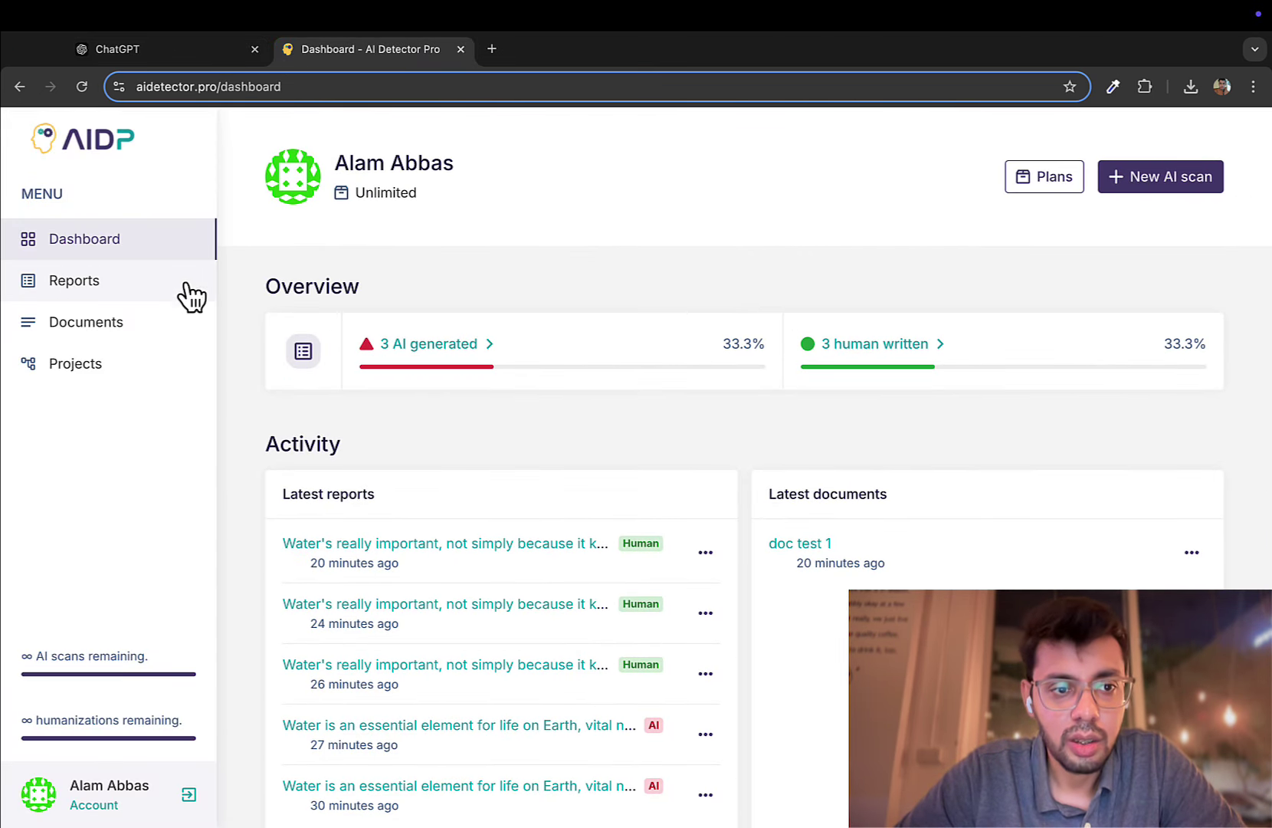
left_click(104, 294)
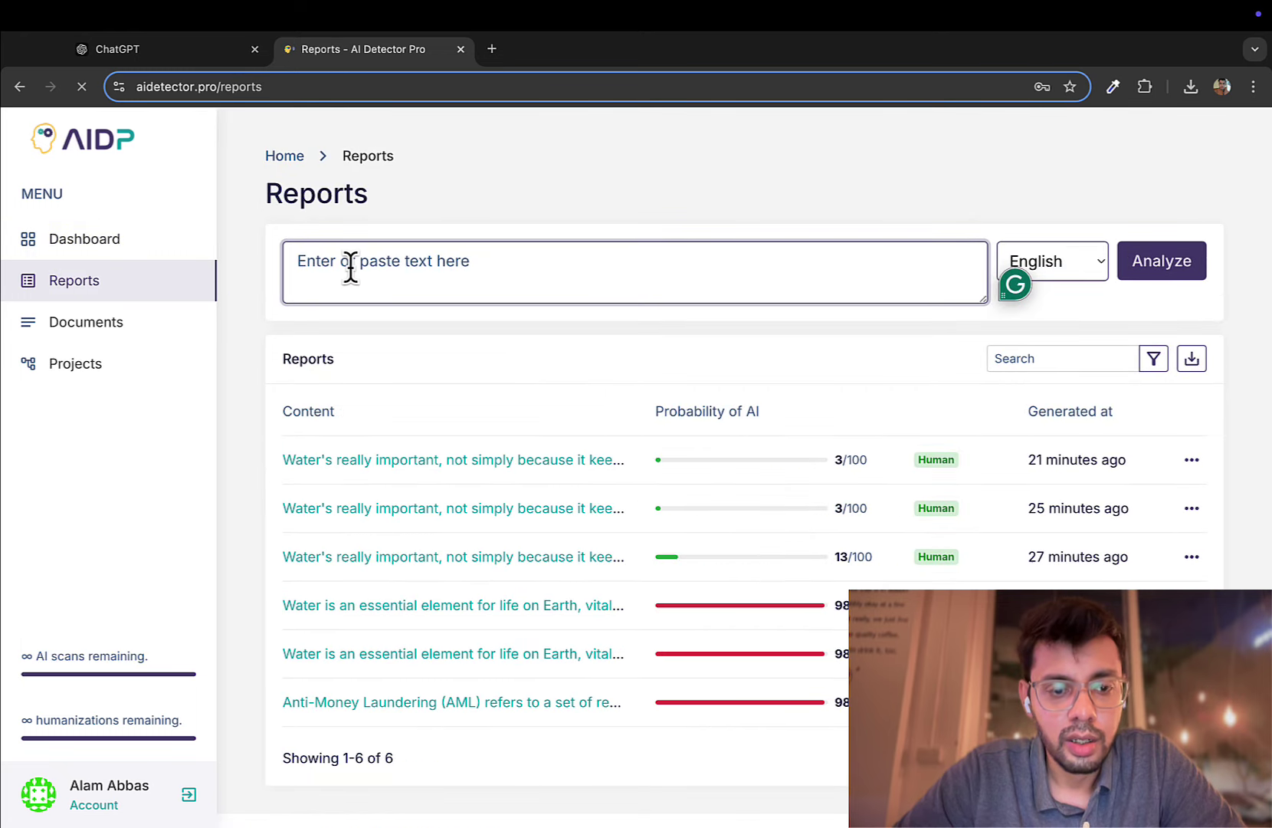
left_click(349, 267)
key("ctrl+v")
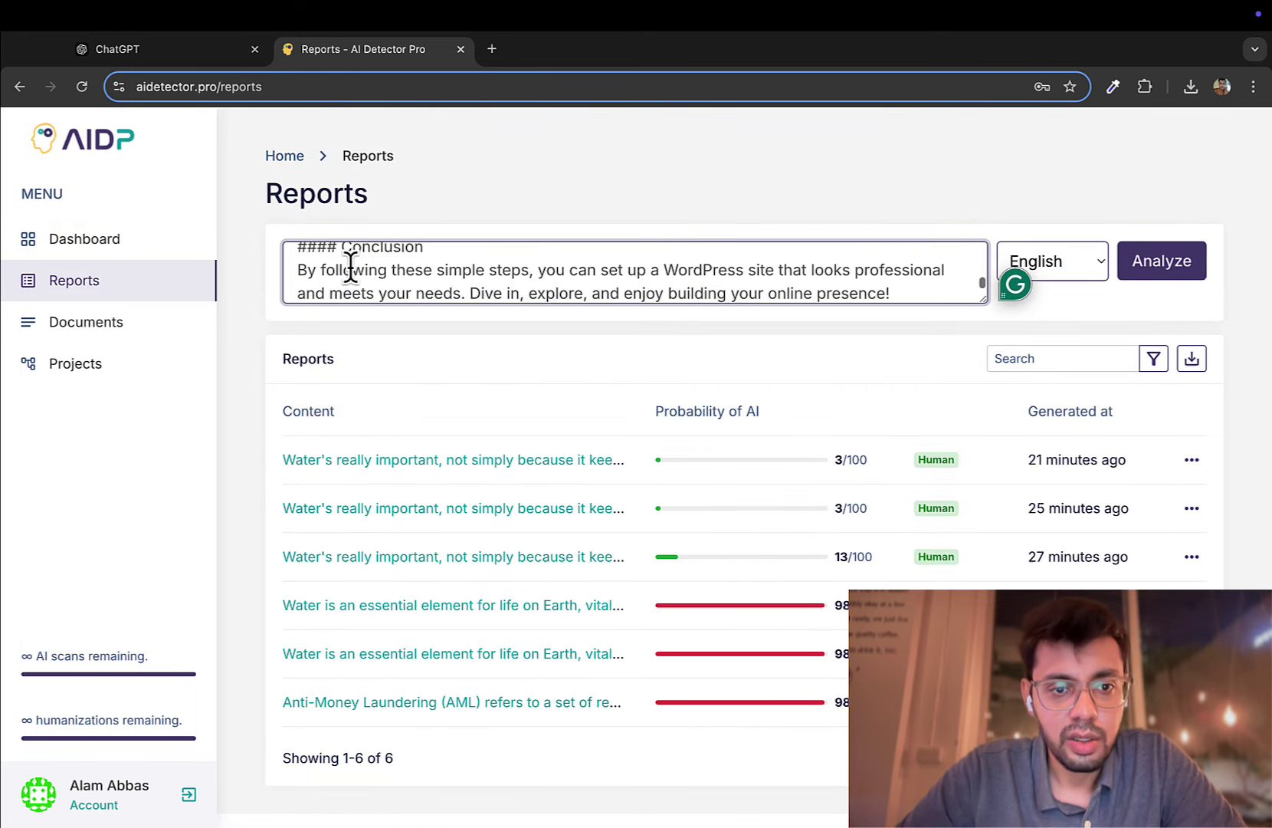